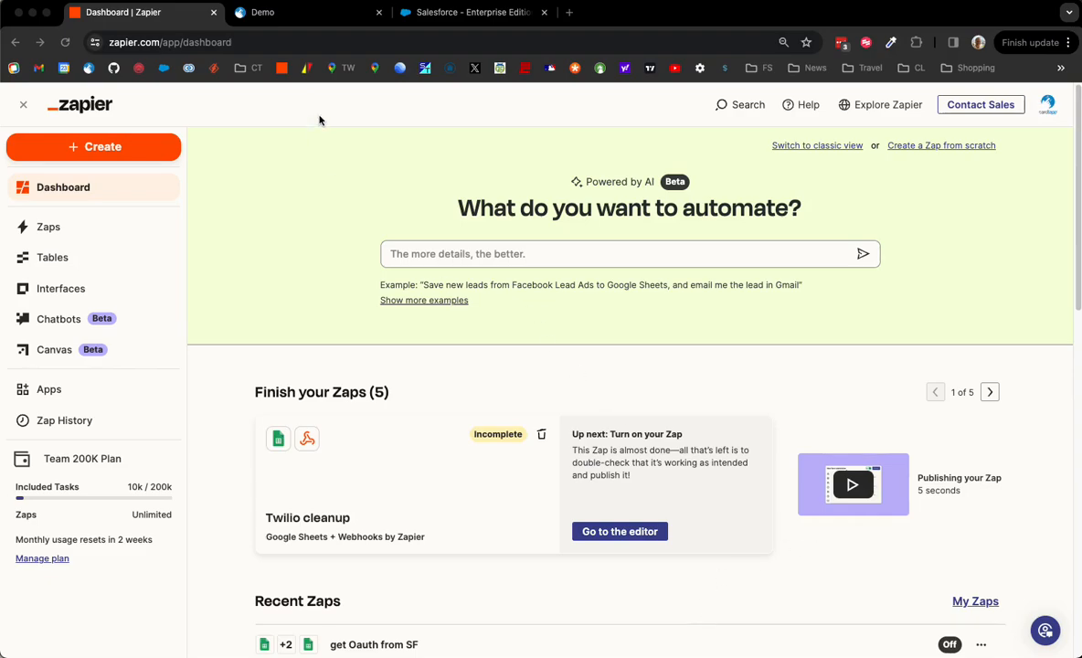
View the CardTapp demo contacts, then switch to the Salesforce home page.
click(289, 18)
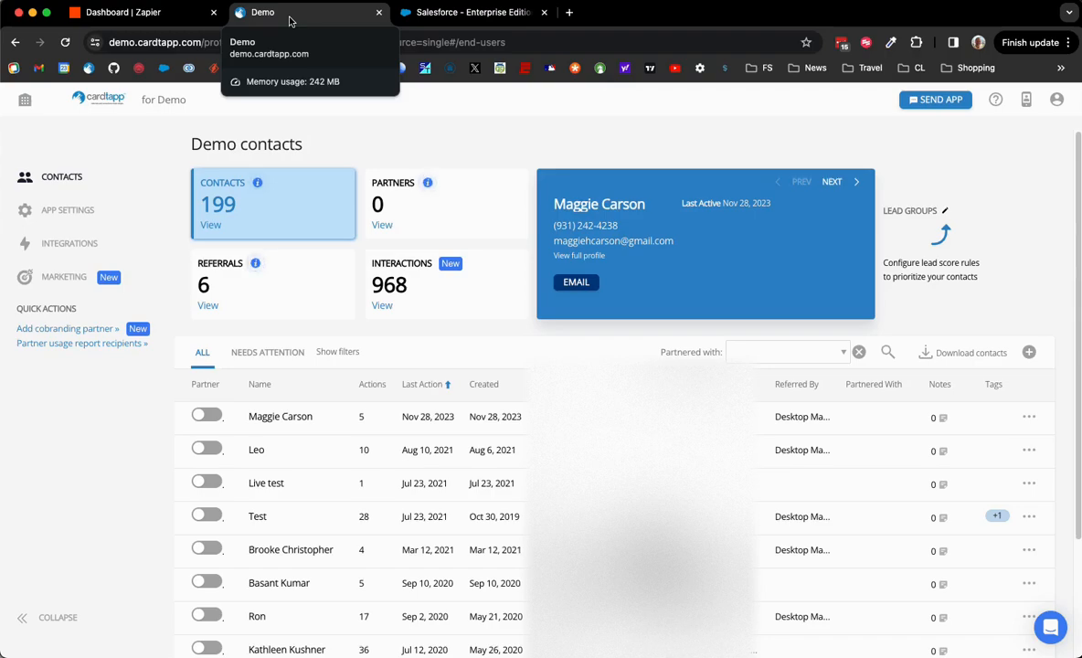
click(446, 14)
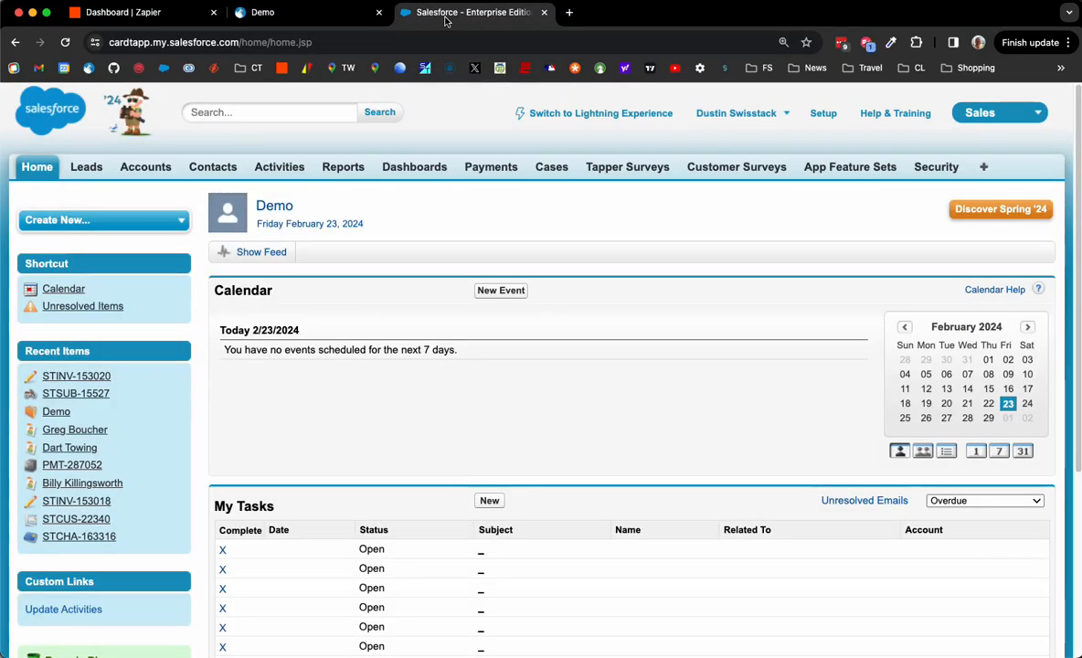
Go from Salesforce back to the Dashboard | Zapier browser tab.
click(128, 14)
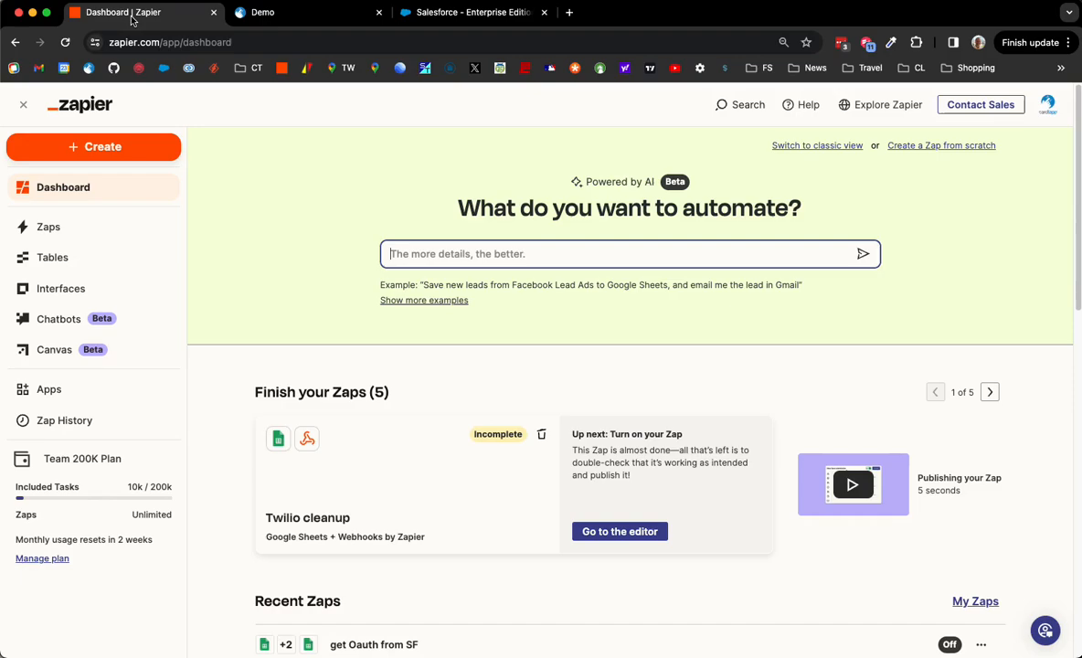
Ask Zapier's AI builder to 'Send cardtapp contacts to salesforce'.
text(Se)
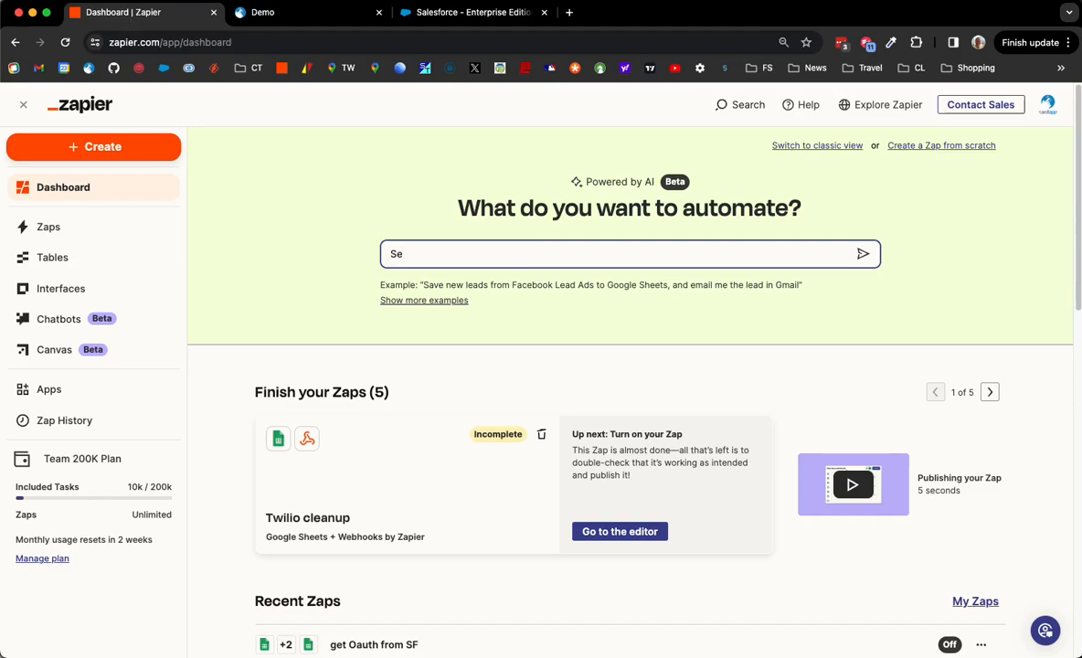
text(nd ca)
text(rtapp)
key(BackSpace)
key(BackSpace)
key(BackSpace)
key(BackSpace)
text(dtapp contacts to)
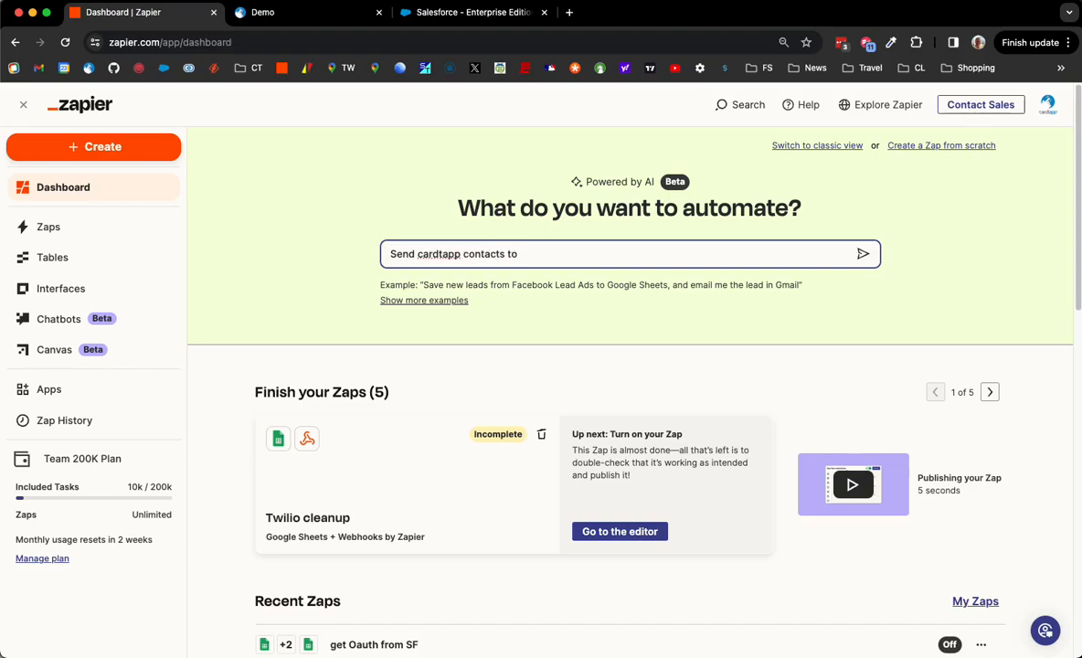
text( salesforce)
click(862, 255)
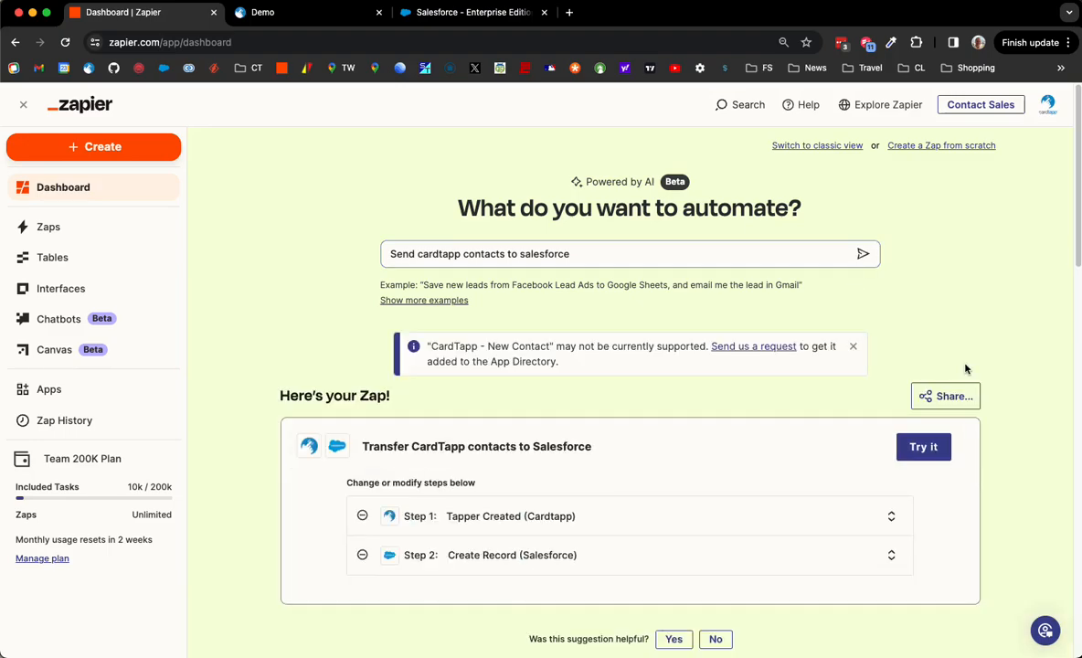
Open the suggested Zap as a draft and connect the demo Cardtapp account to the Tapper Created trigger.
click(924, 456)
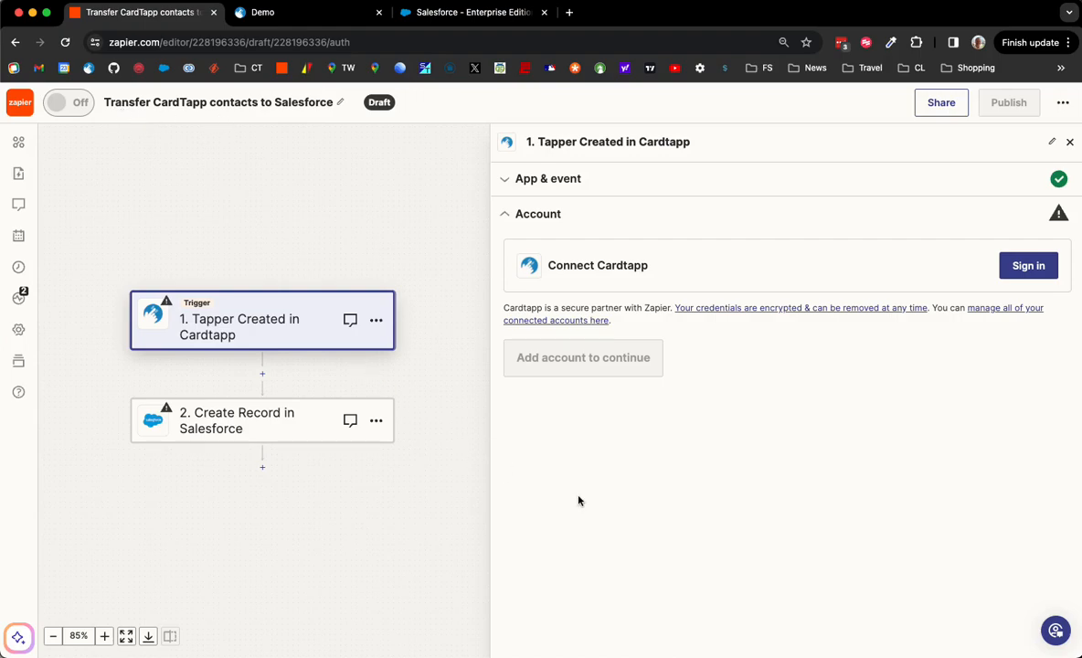
click(543, 181)
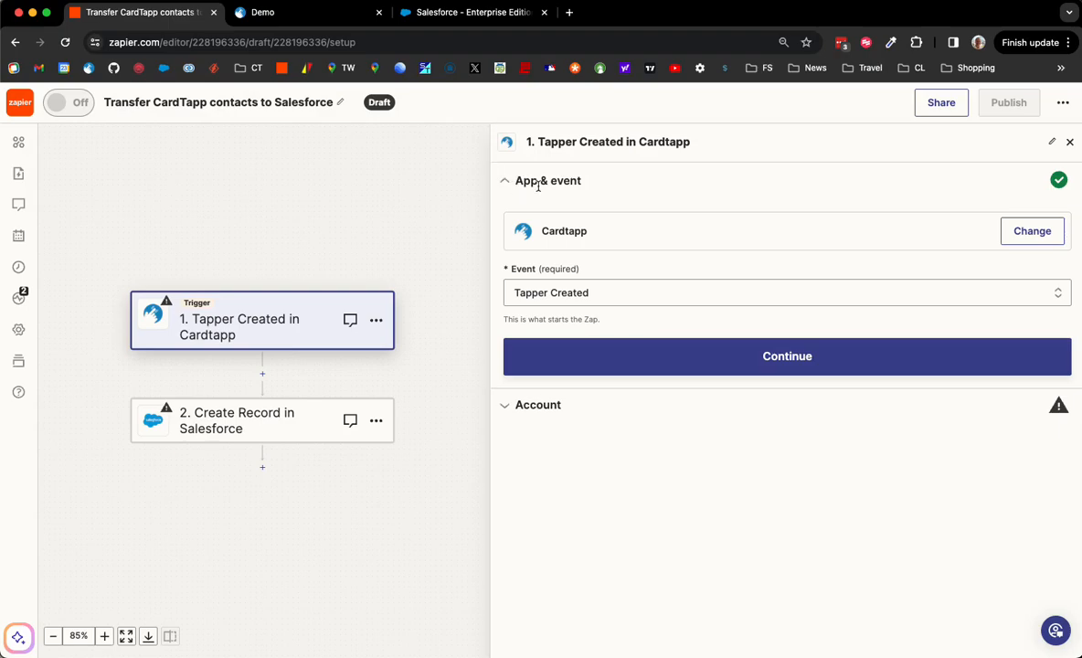
click(601, 355)
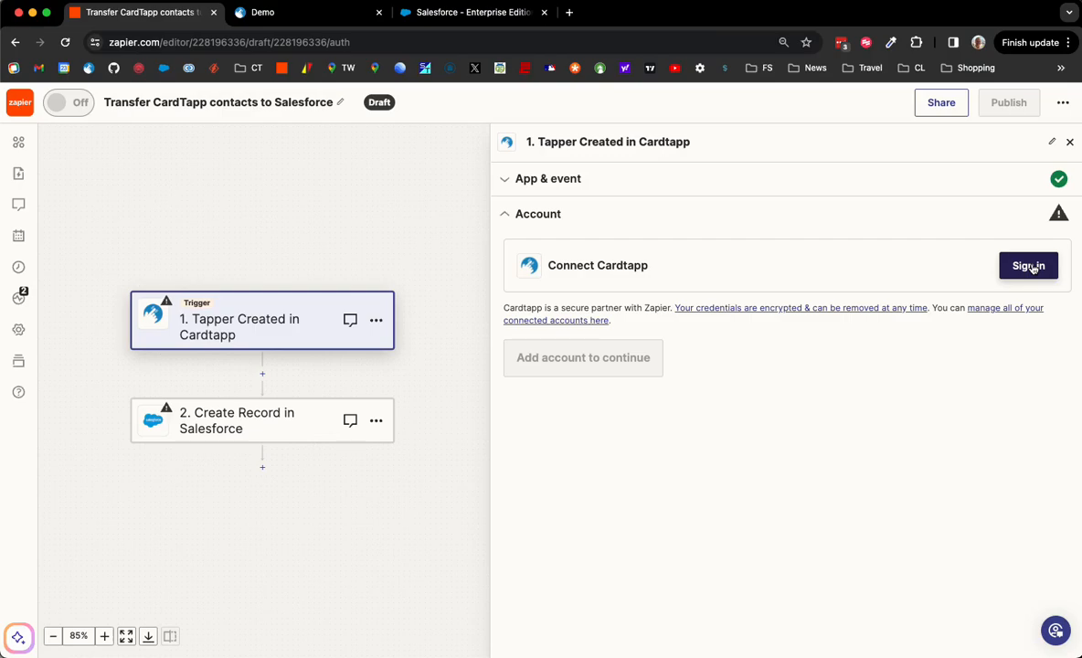
click(1028, 265)
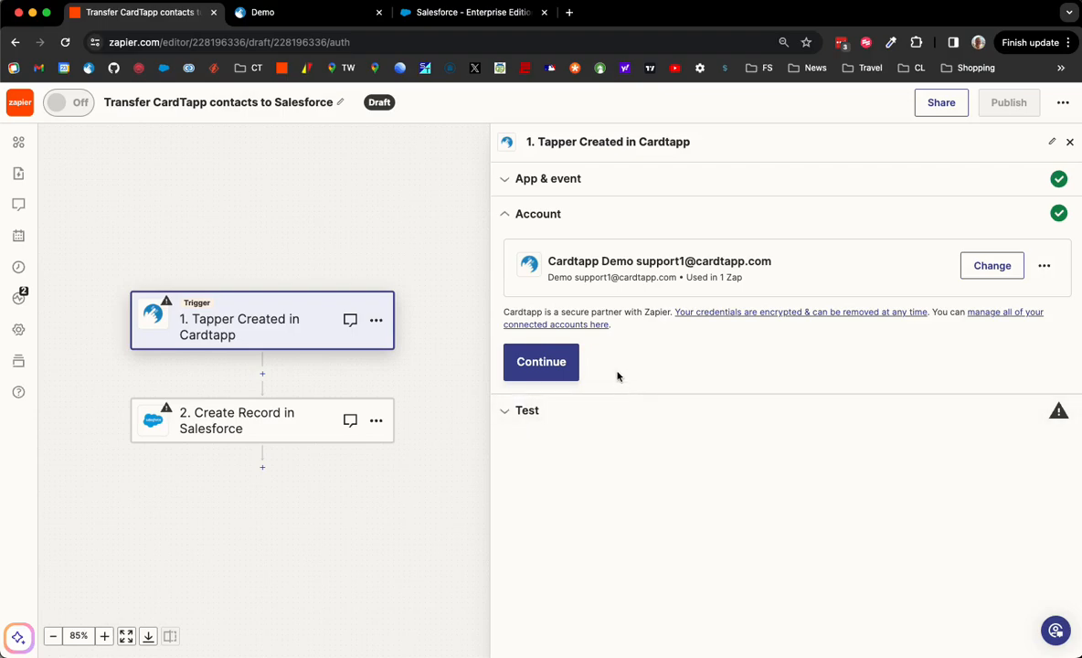
Test the Cardtapp trigger, pull a sample Tapper record, and continue with that record.
click(540, 377)
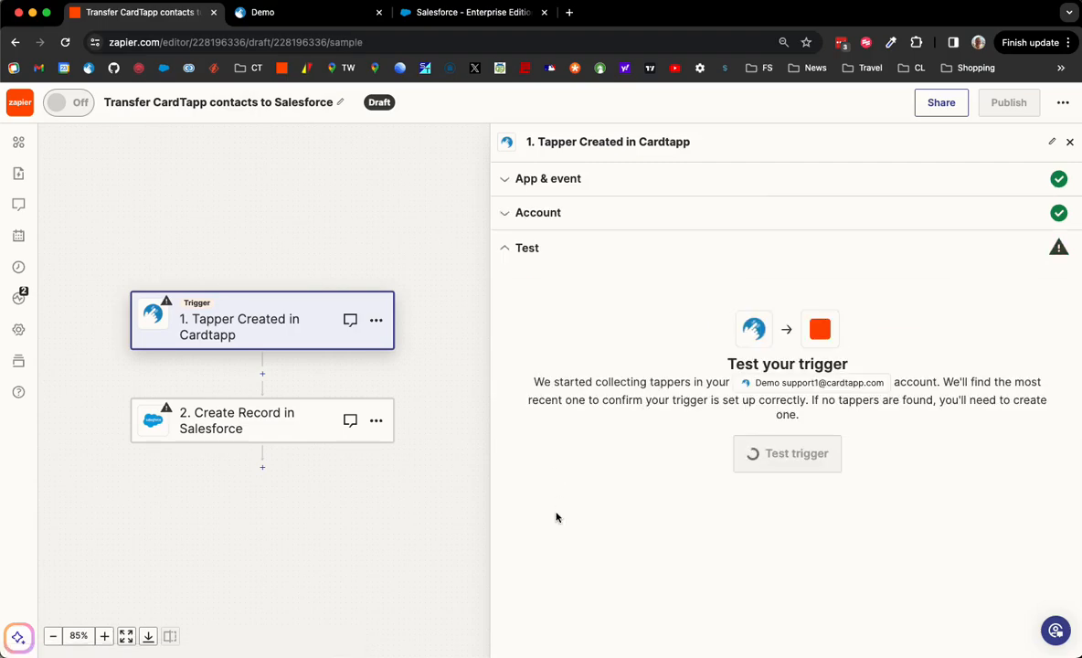
click(823, 466)
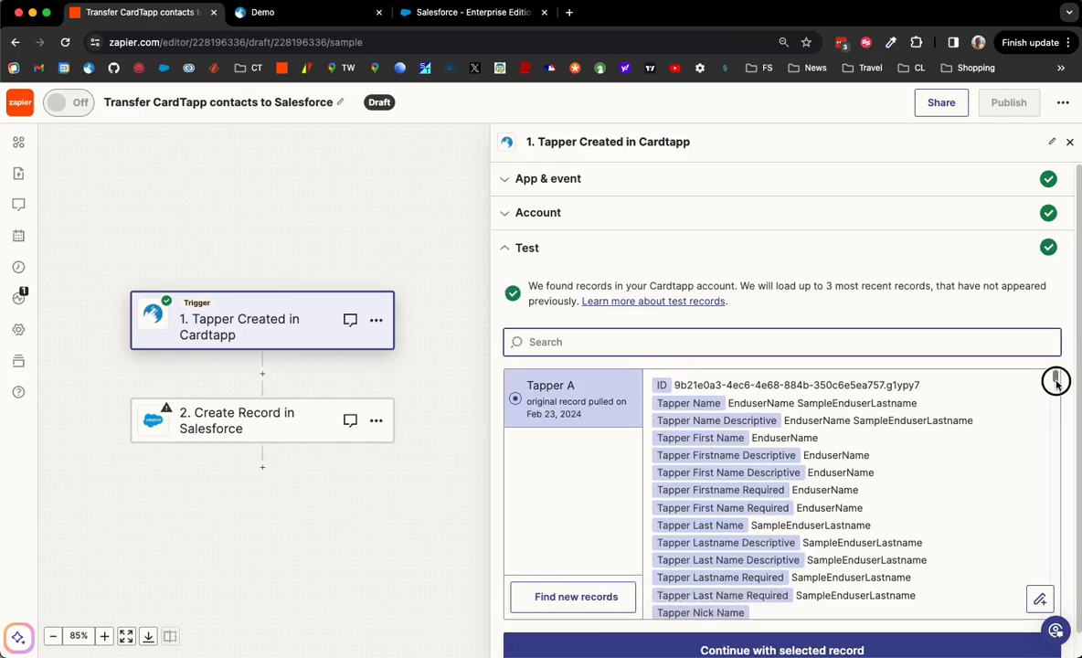
drag(1055, 378, 1053, 461)
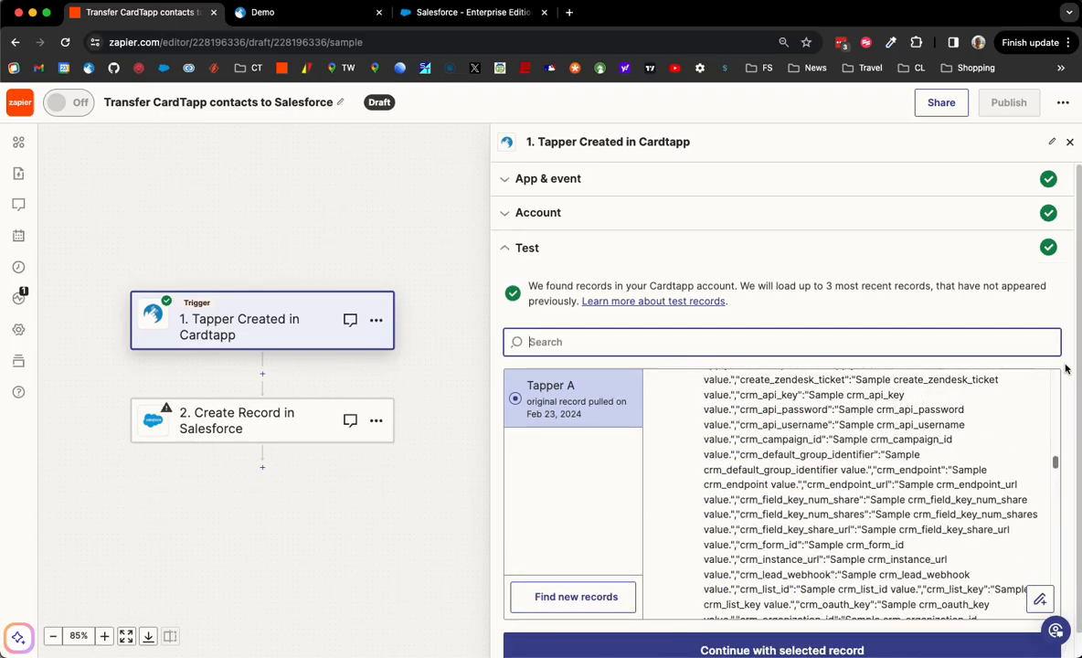
scroll(822, 639, down, 1)
click(822, 643)
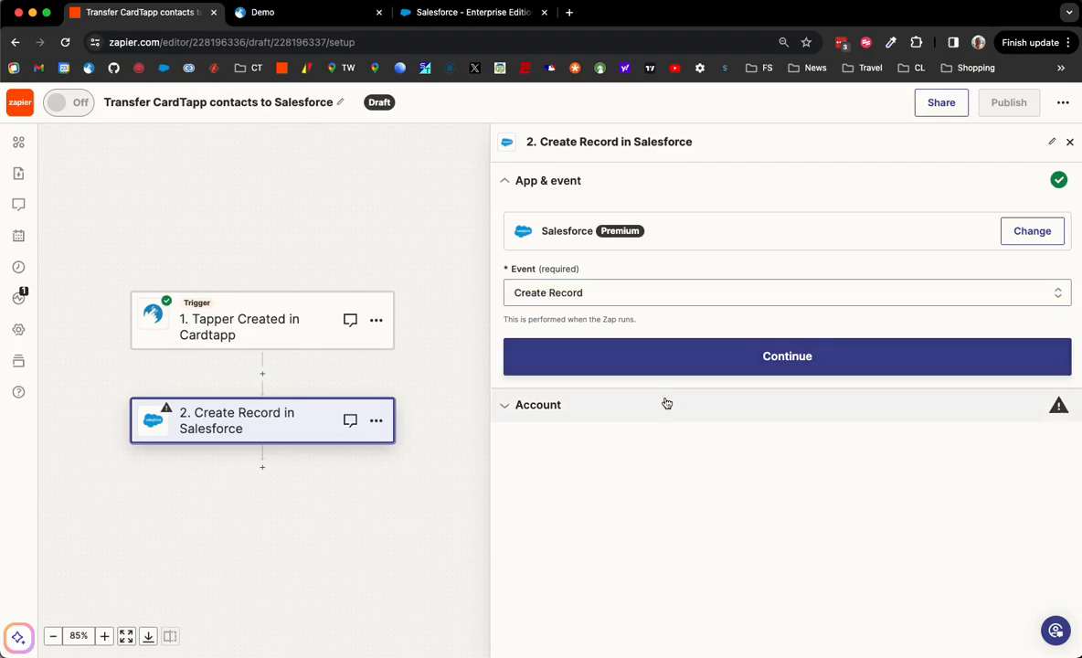
Confirm the Create Record event and connect the shared Salesforce account to the step.
click(692, 365)
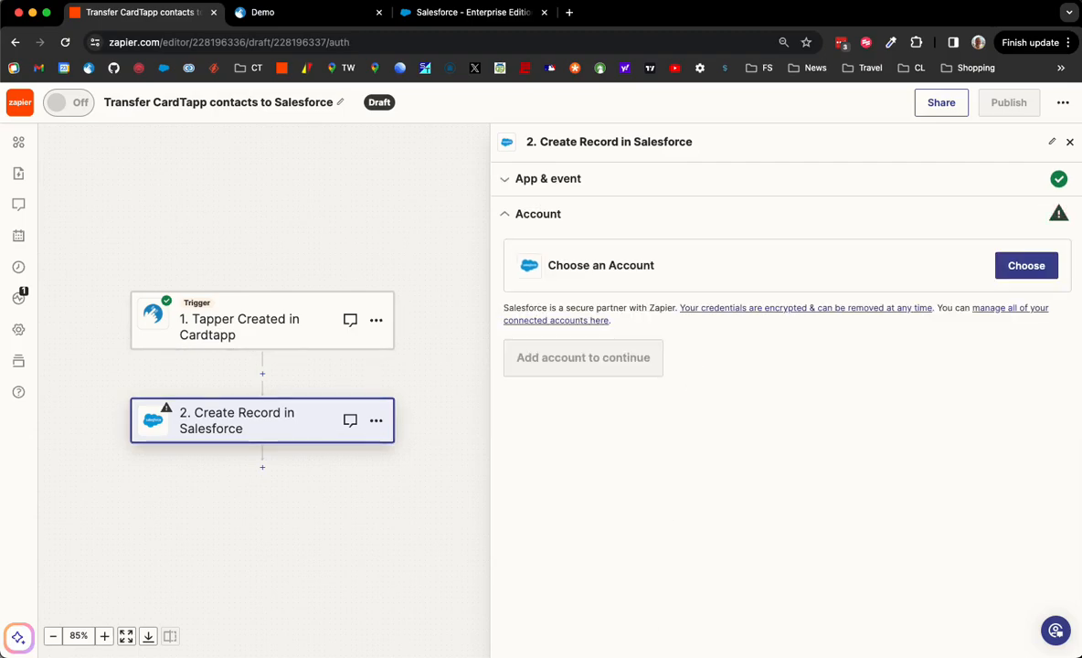
click(1014, 267)
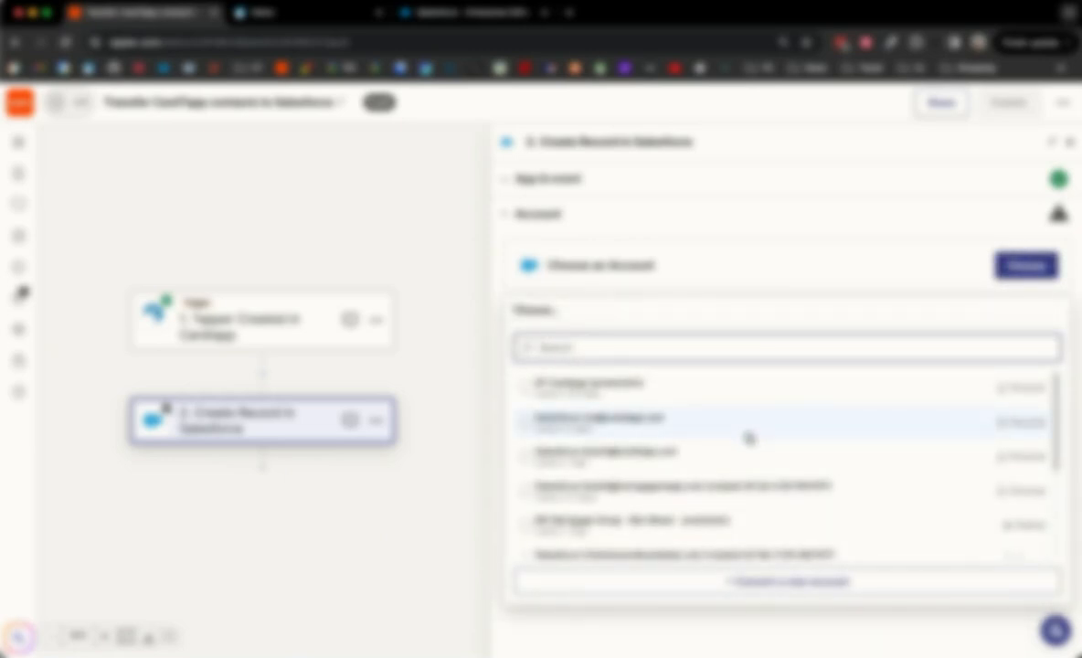
scroll(749, 438, down, 5)
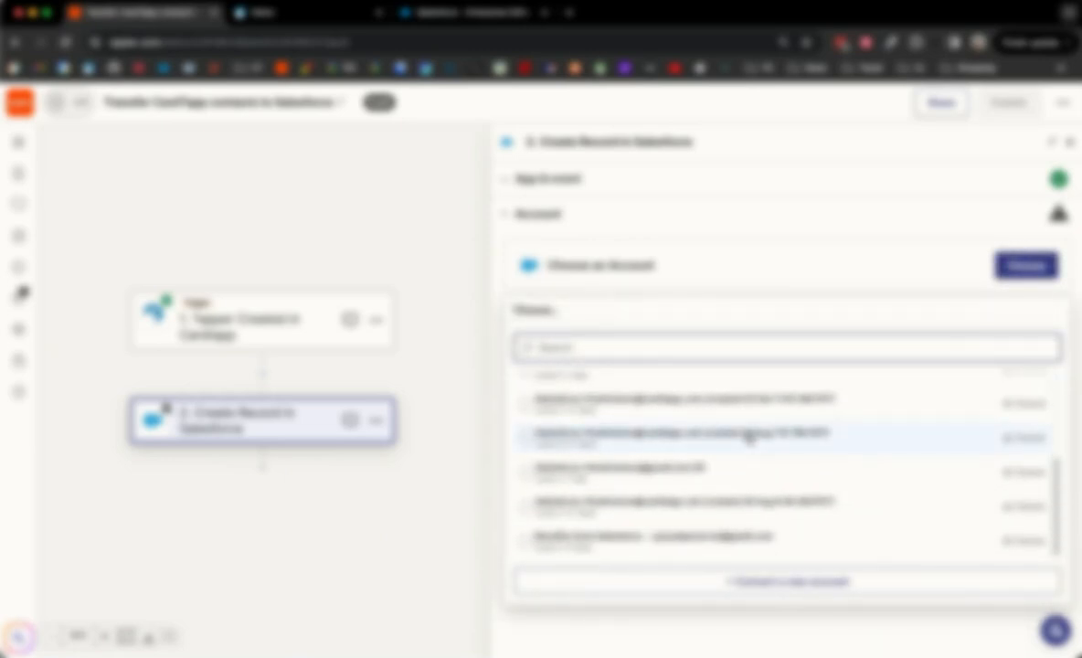
click(630, 503)
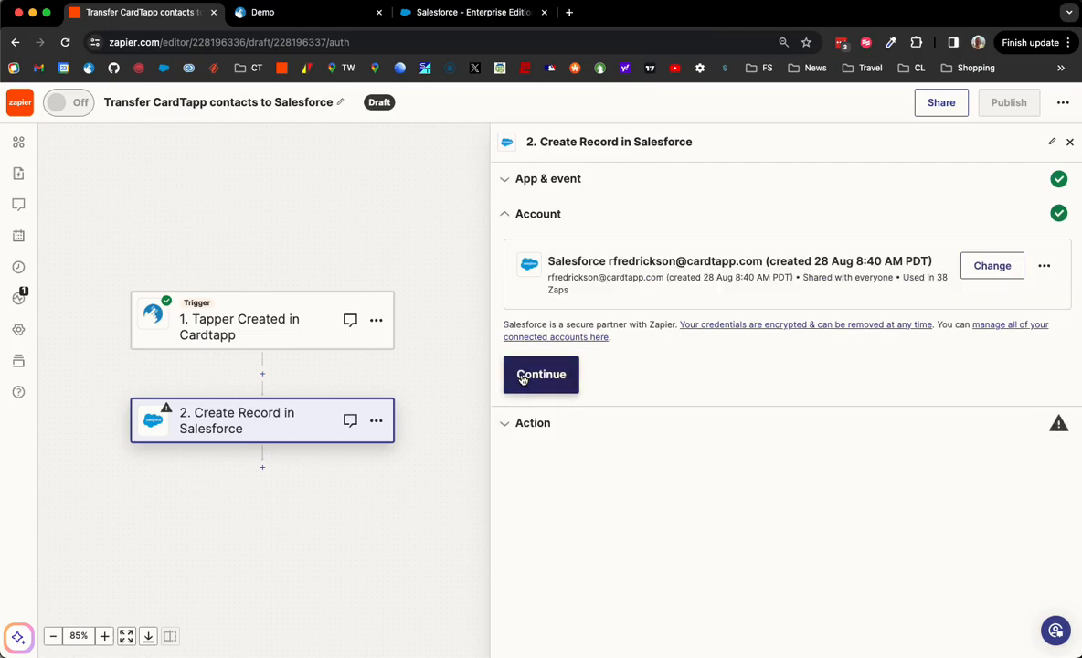
click(537, 376)
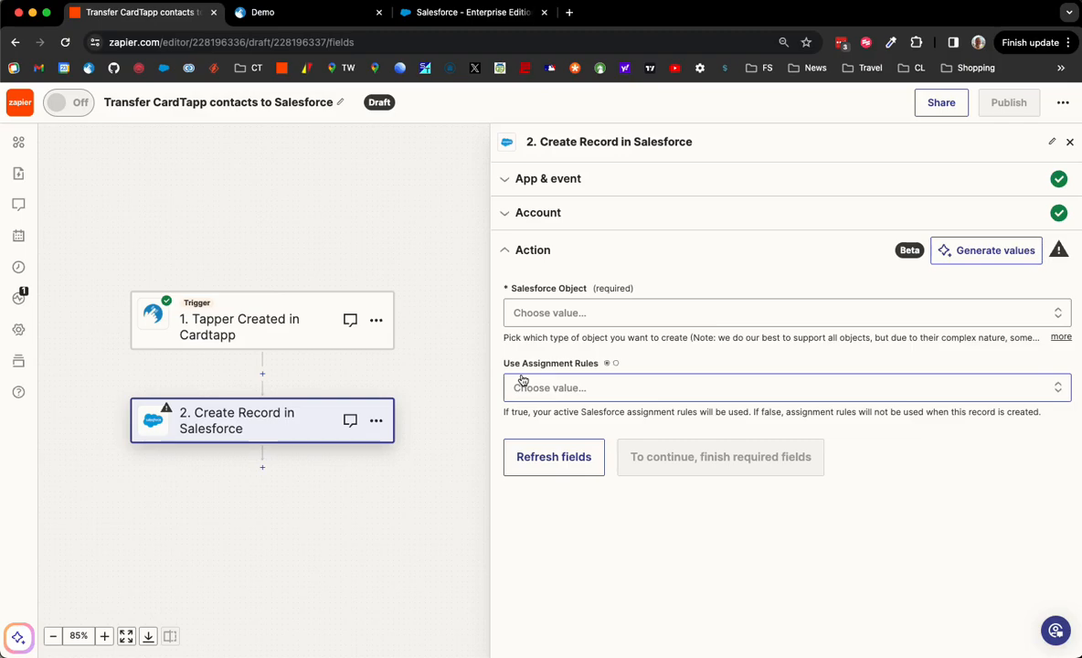
Set Salesforce Object to Contact and Use Assignment Rules to False.
click(595, 313)
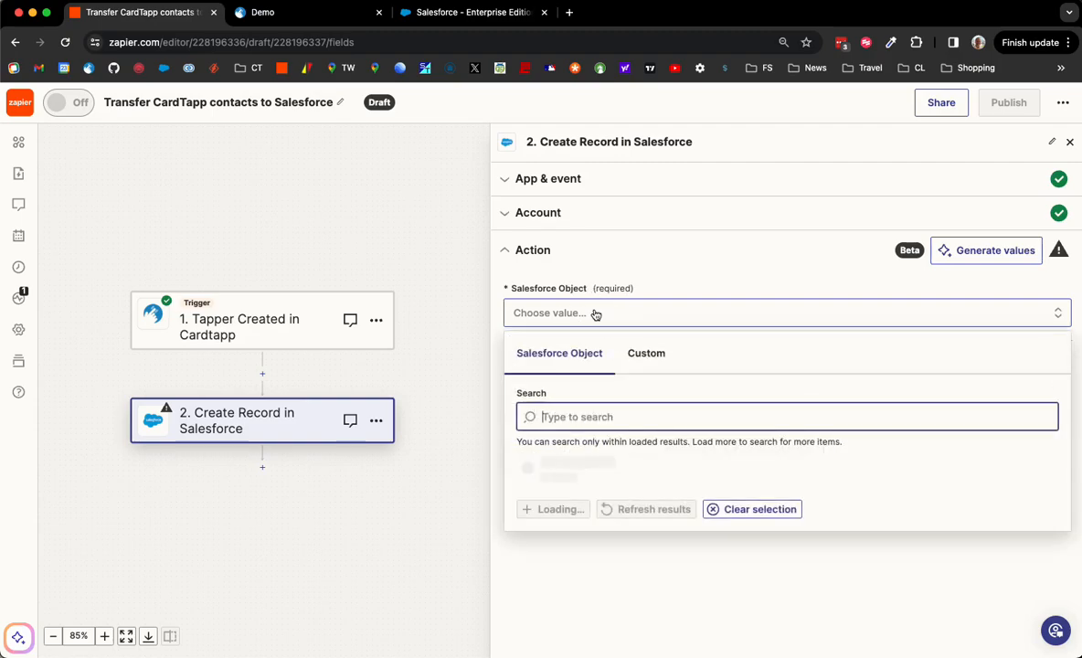
text(contact)
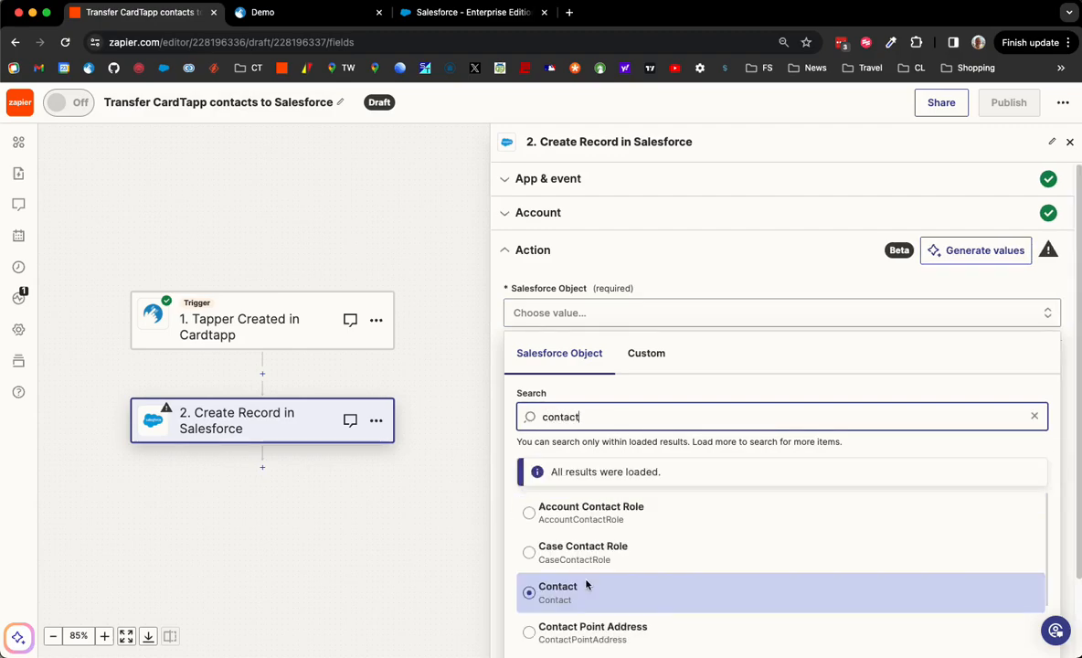
click(587, 585)
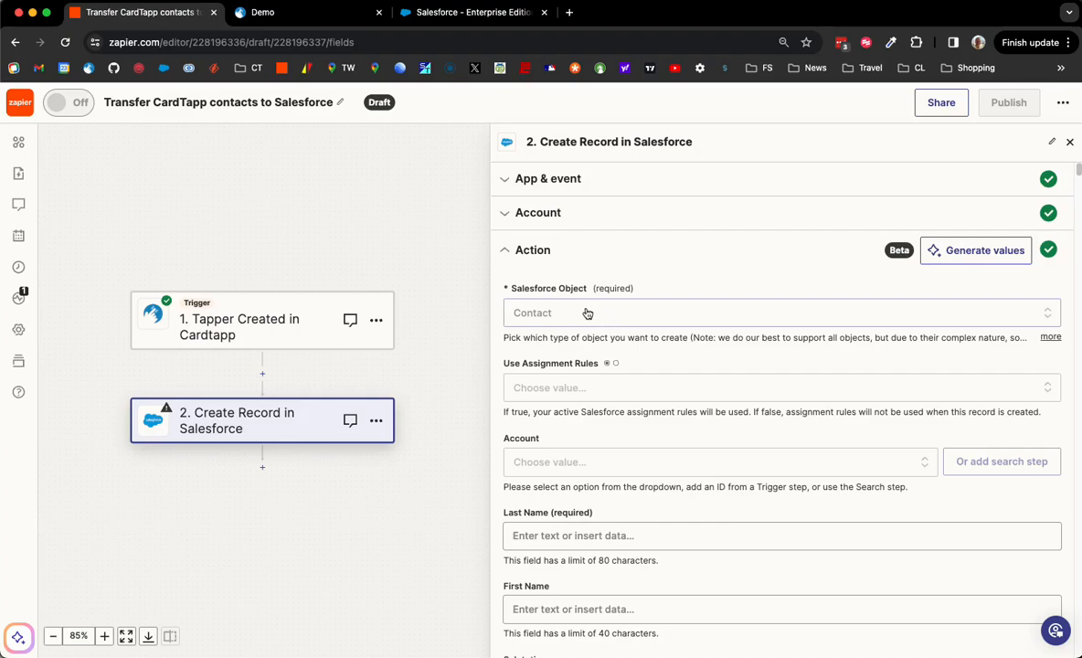
click(590, 386)
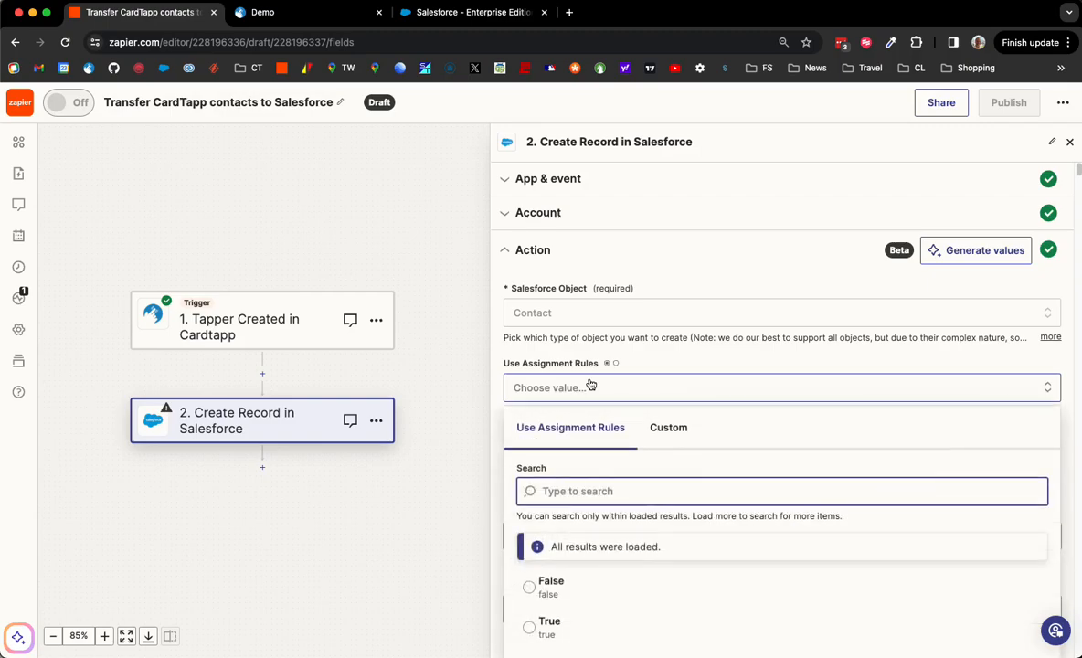
click(548, 596)
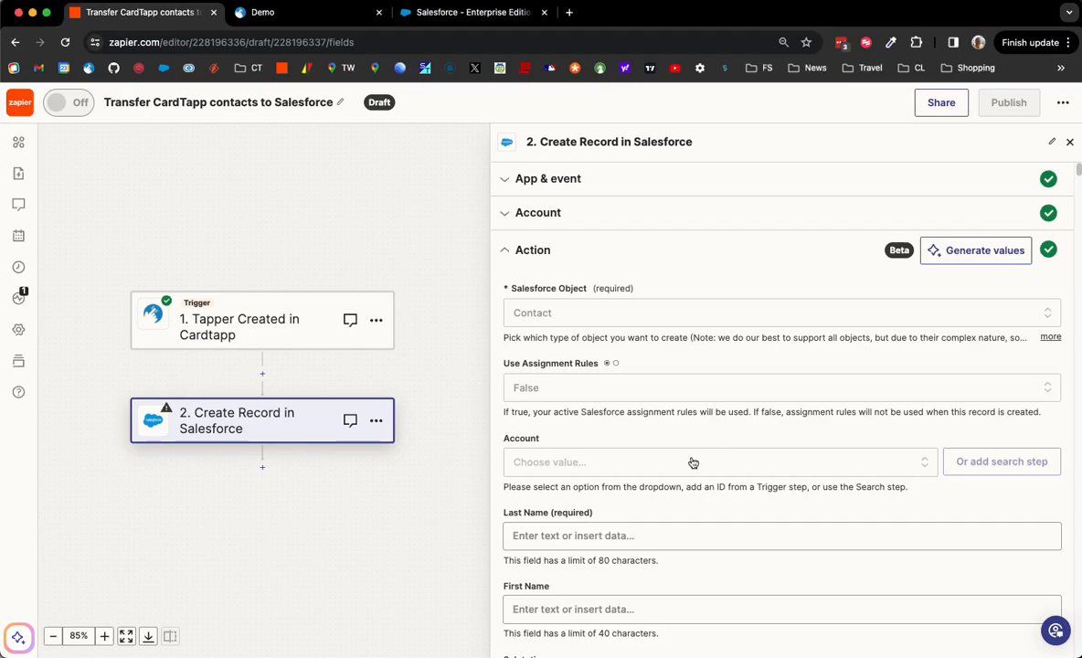
Set the contact's Account to Demo Agent Agency (Subsidiary).
click(692, 461)
text(Demo Agent Agency)
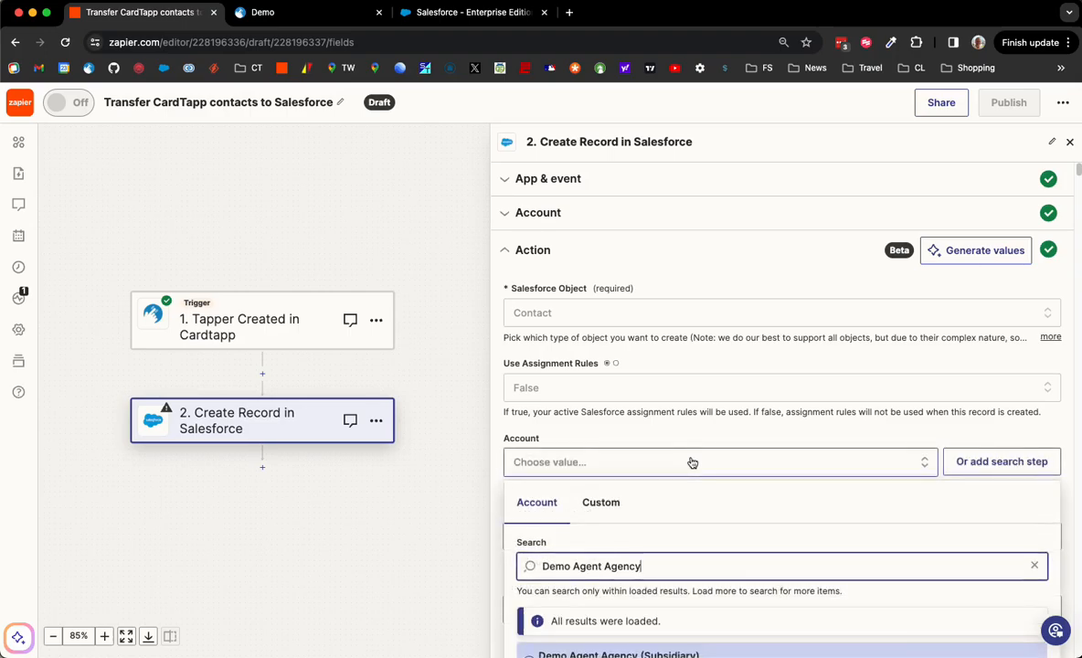
scroll(689, 551, down, 1)
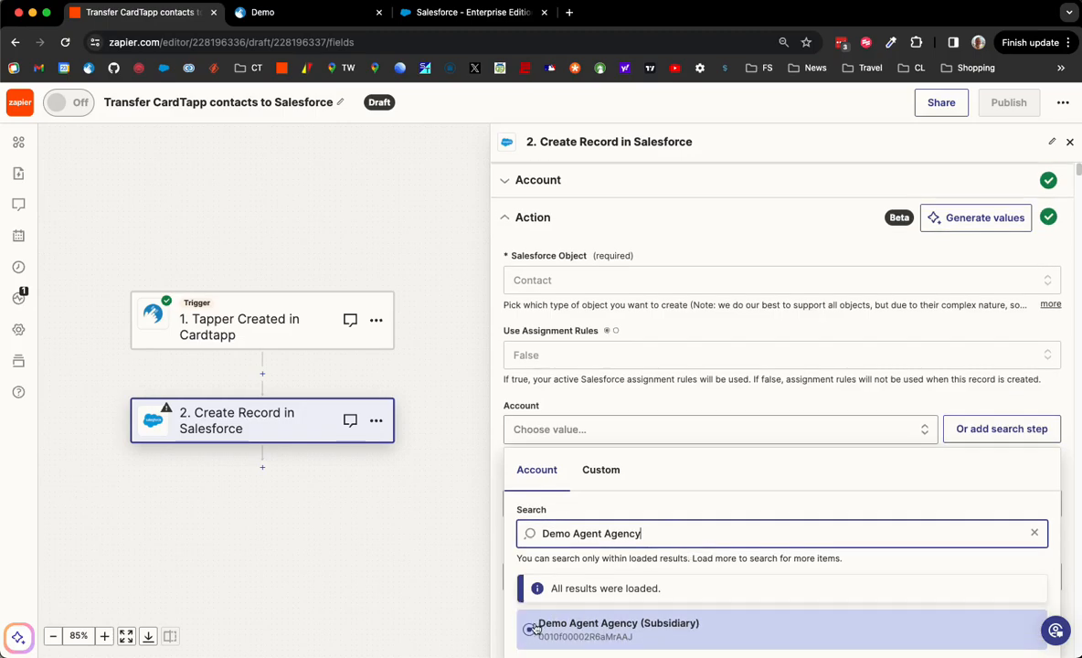
click(535, 629)
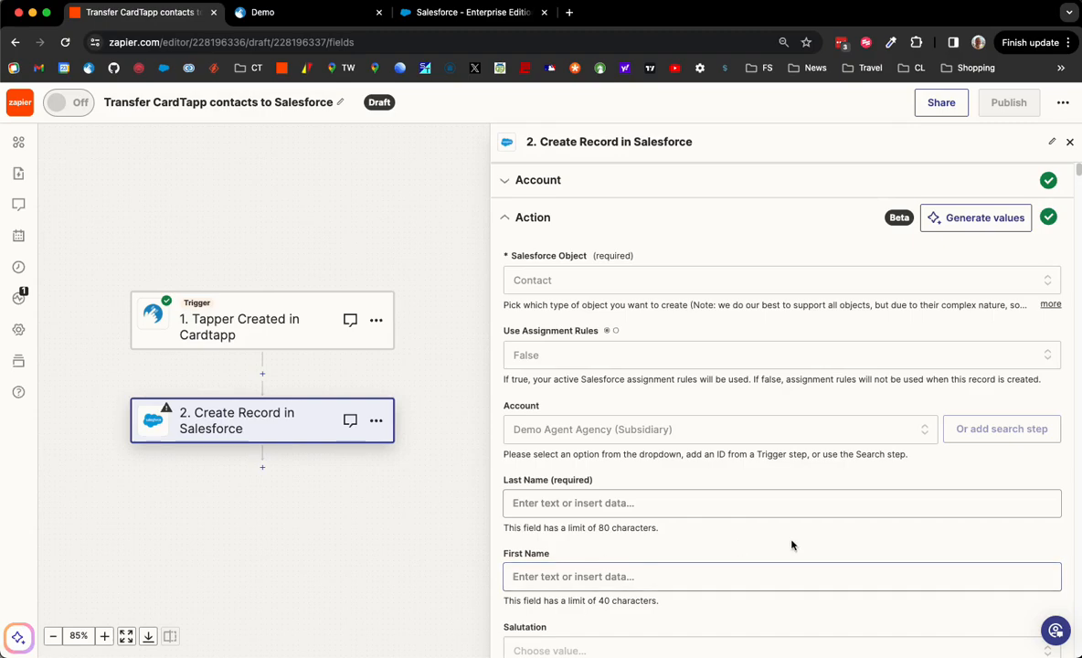
Map Tapper Last Name into Last Name and Tapper First Name into First Name.
click(738, 502)
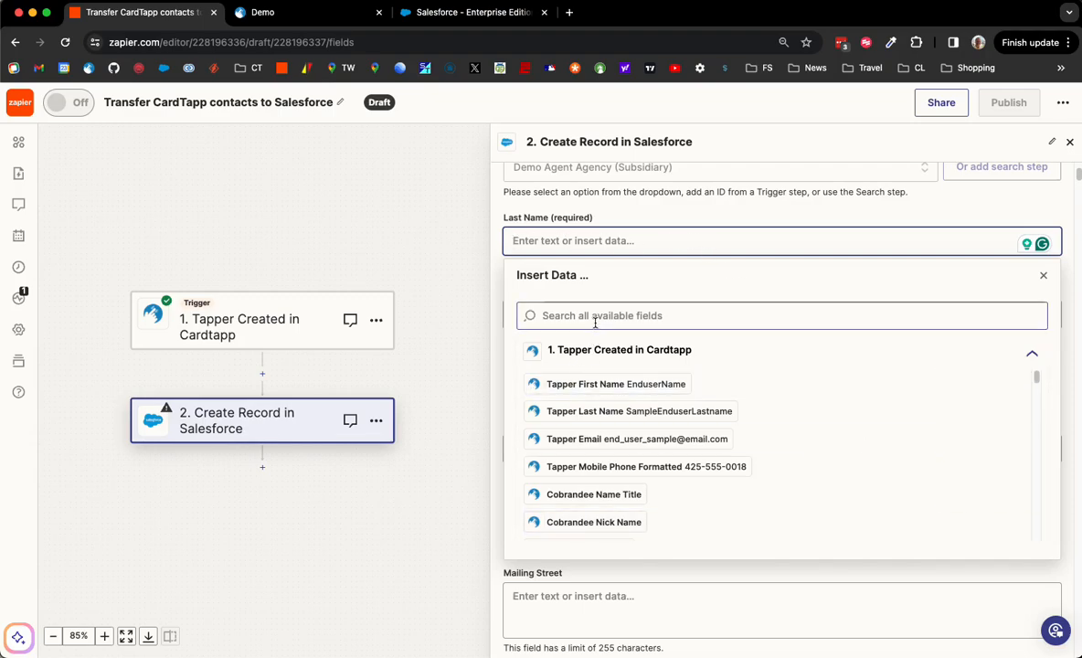
click(632, 413)
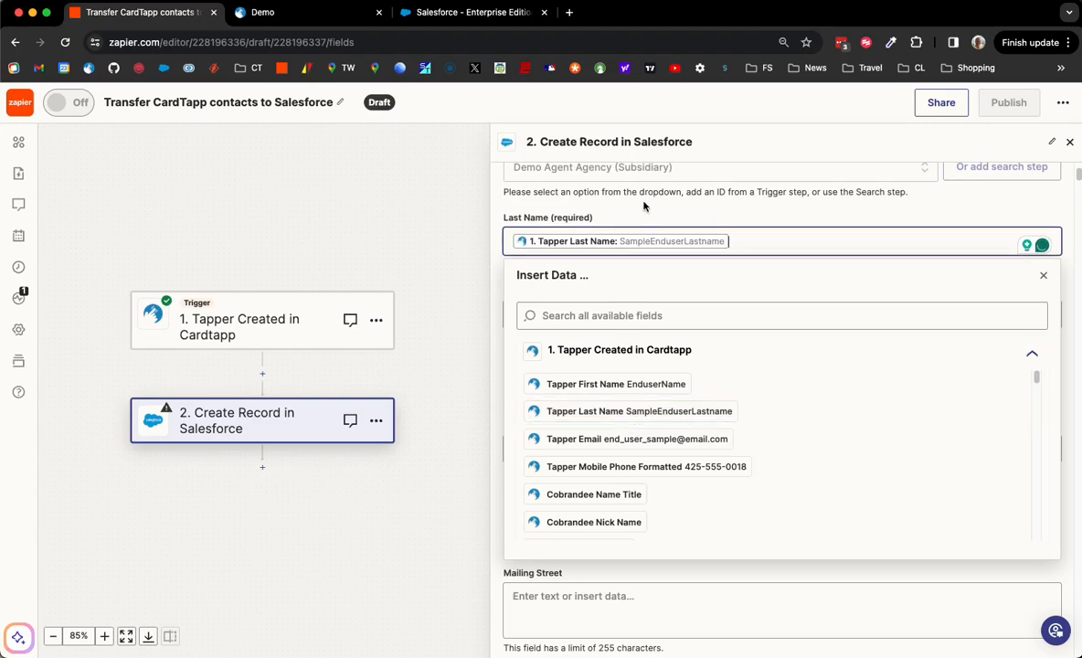
click(521, 200)
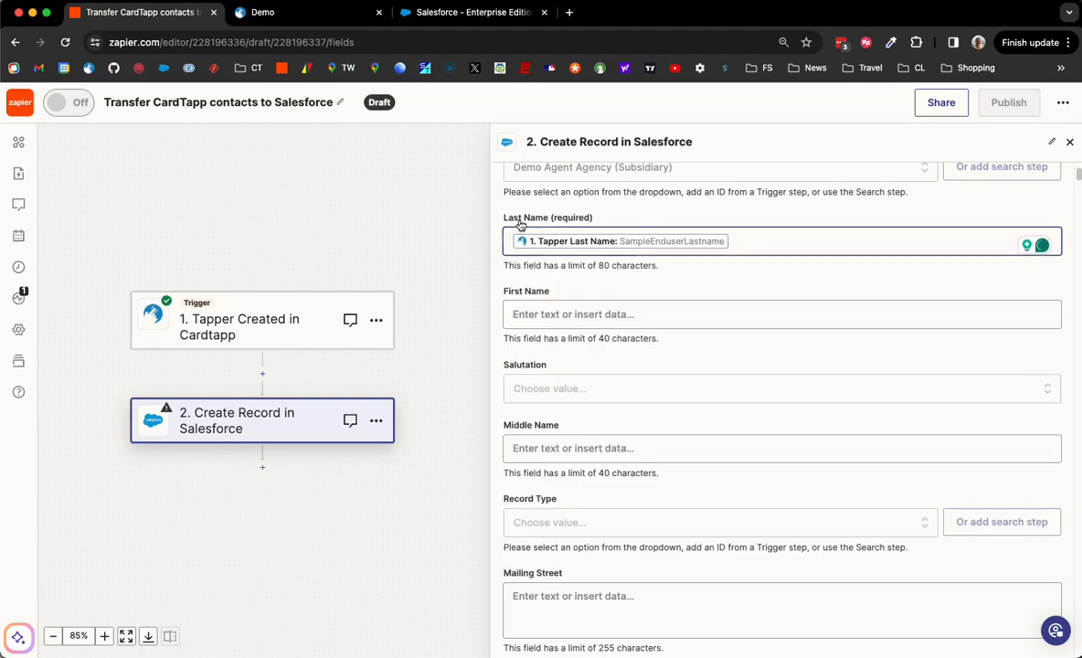
click(553, 315)
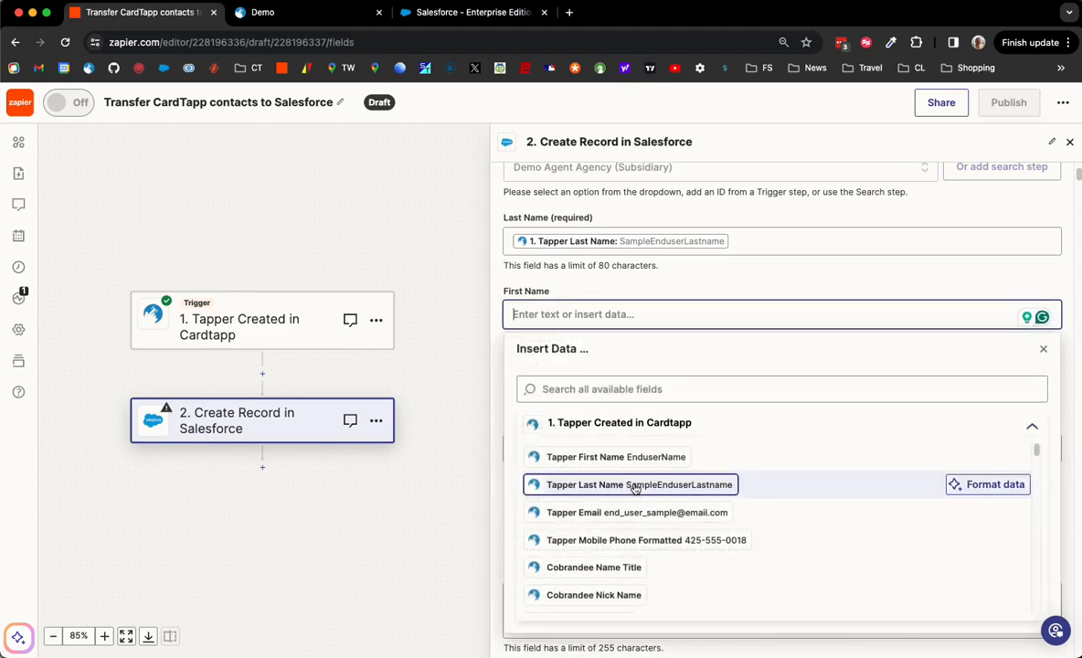
click(632, 468)
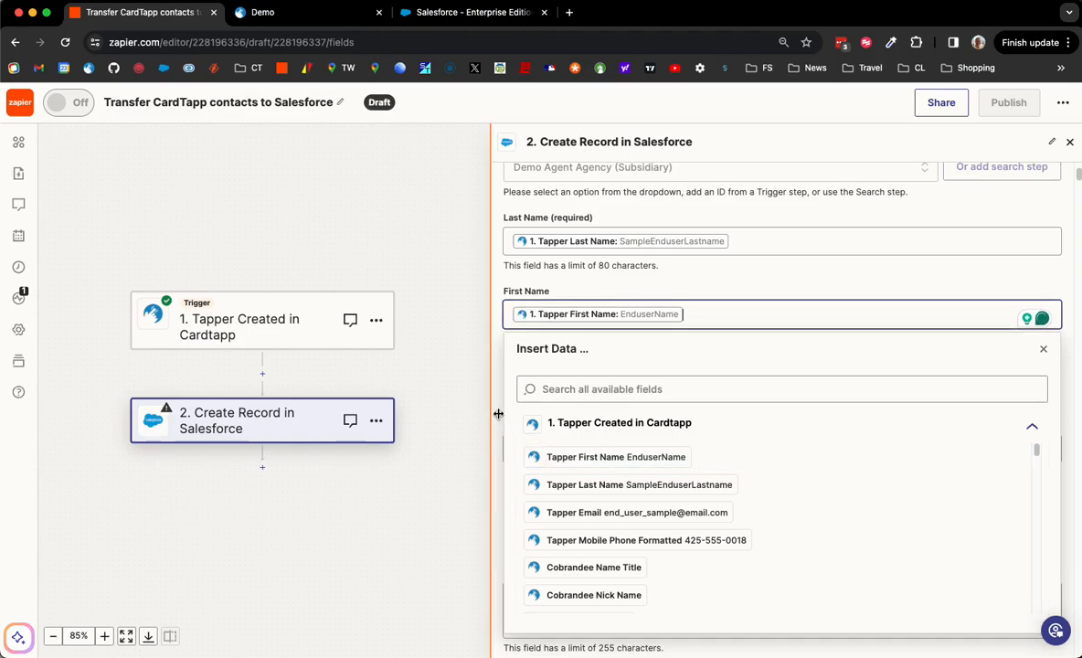
click(500, 285)
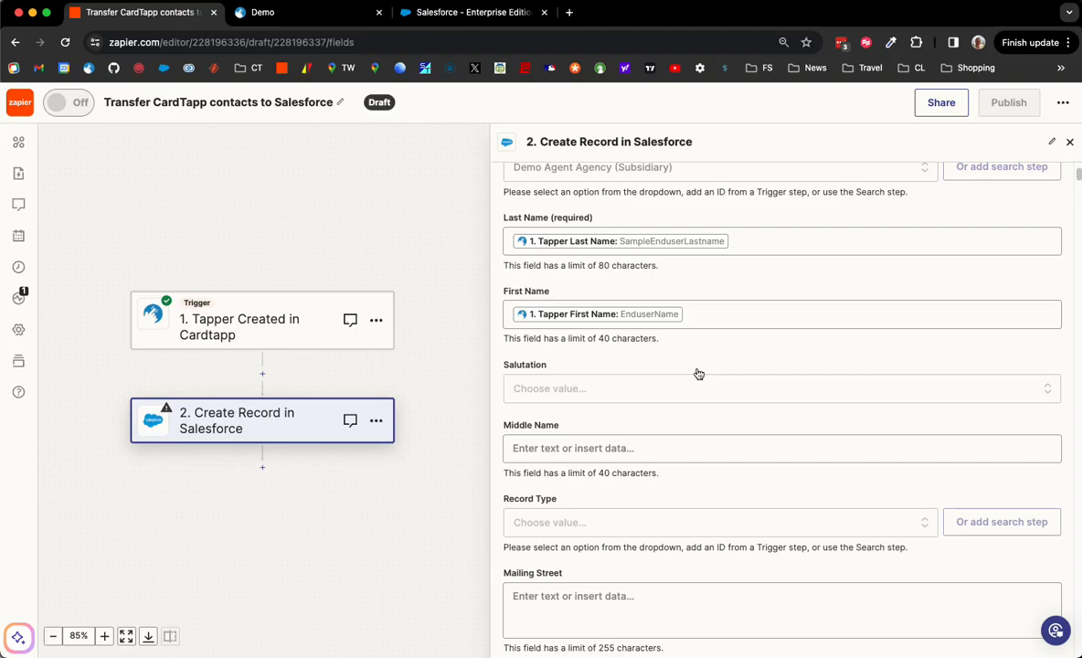
scroll(775, 409, down, 3)
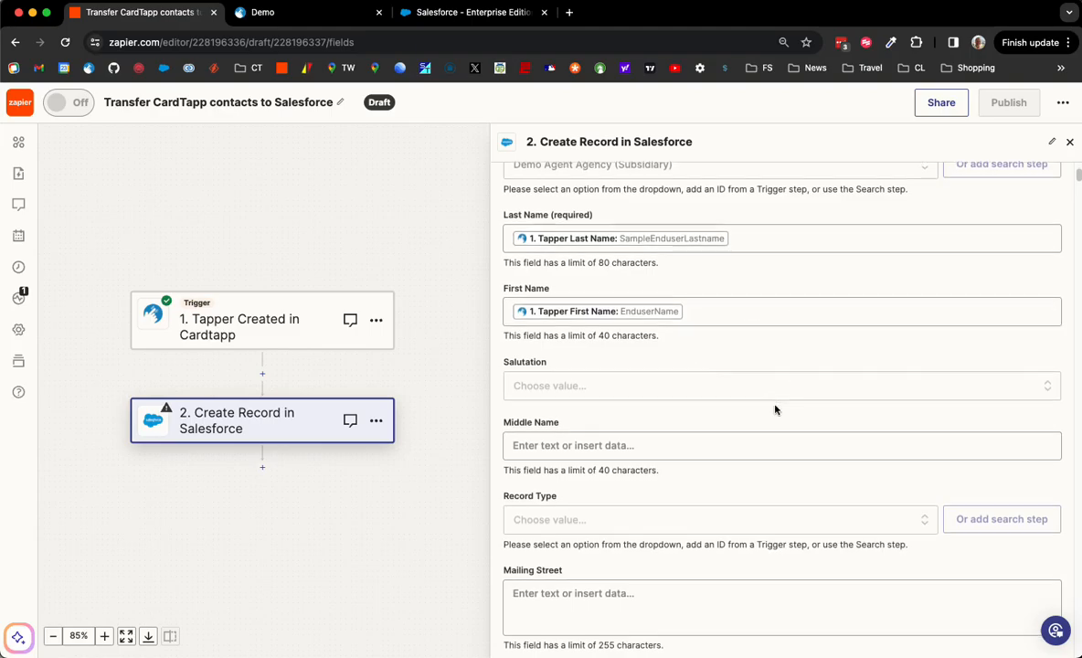
scroll(775, 408, down, 7)
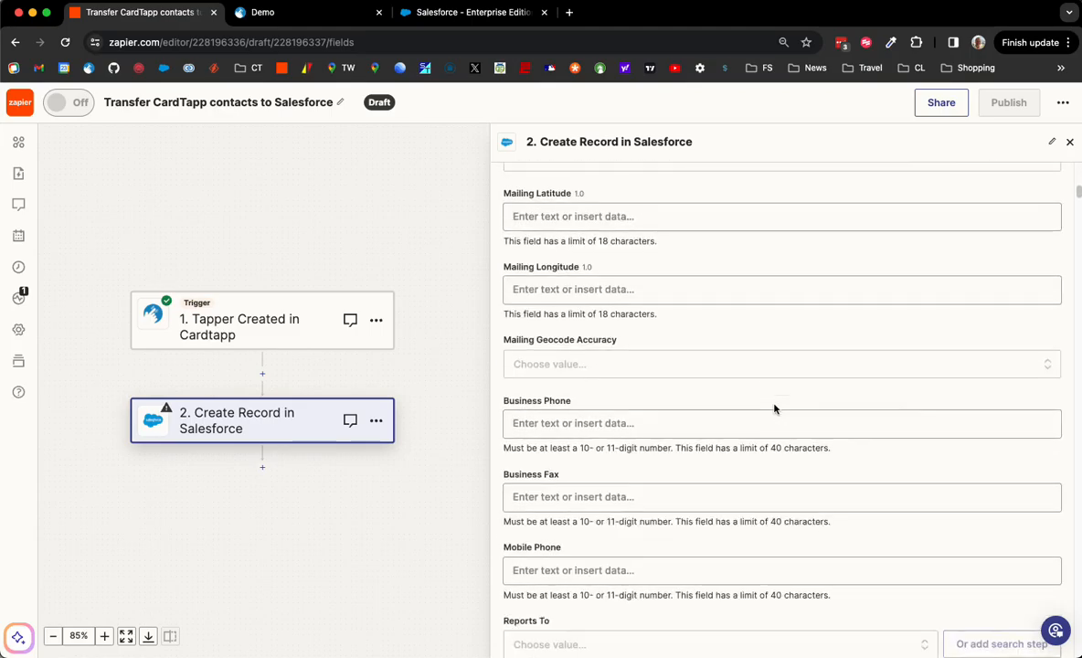
scroll(775, 410, down, 1)
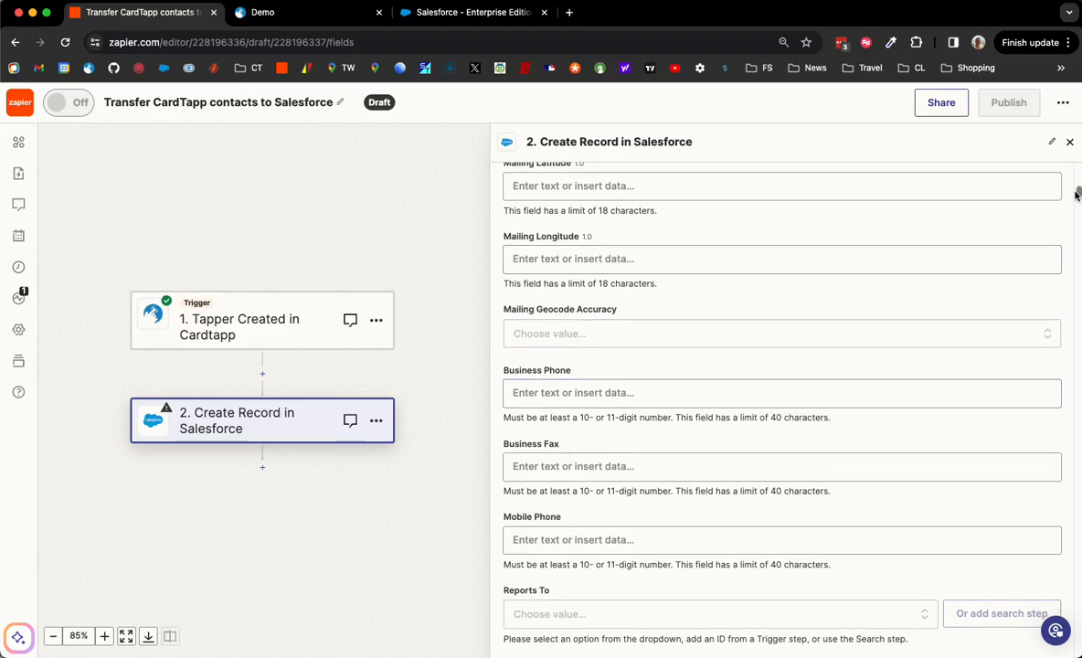
scroll(1076, 194, down, 2)
scroll(1076, 194, down, 1)
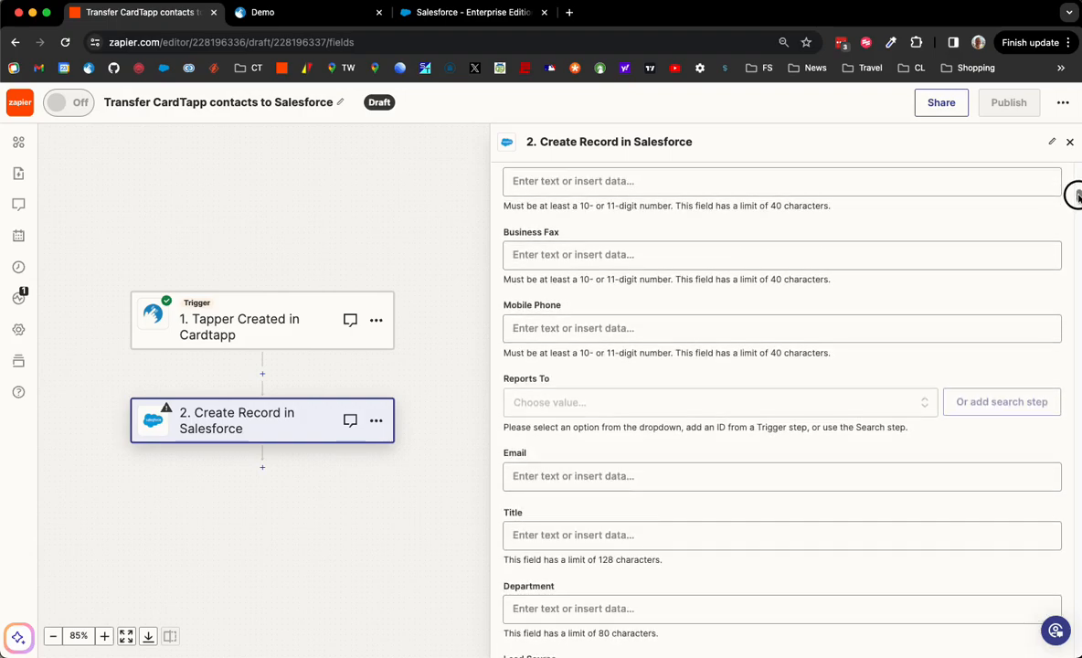
Fill Mobile Phone with Tapper Mobile Phone Formatted Sfdc, found by searching 'Tapper Mobile'.
click(636, 331)
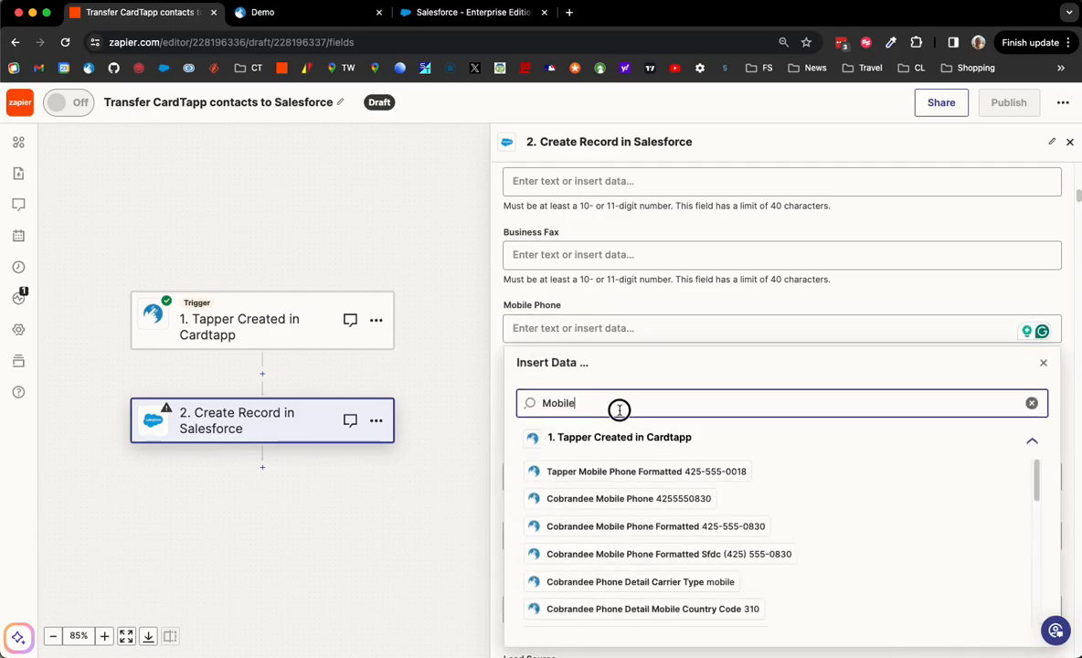
double_click(619, 410)
text(Tapper )
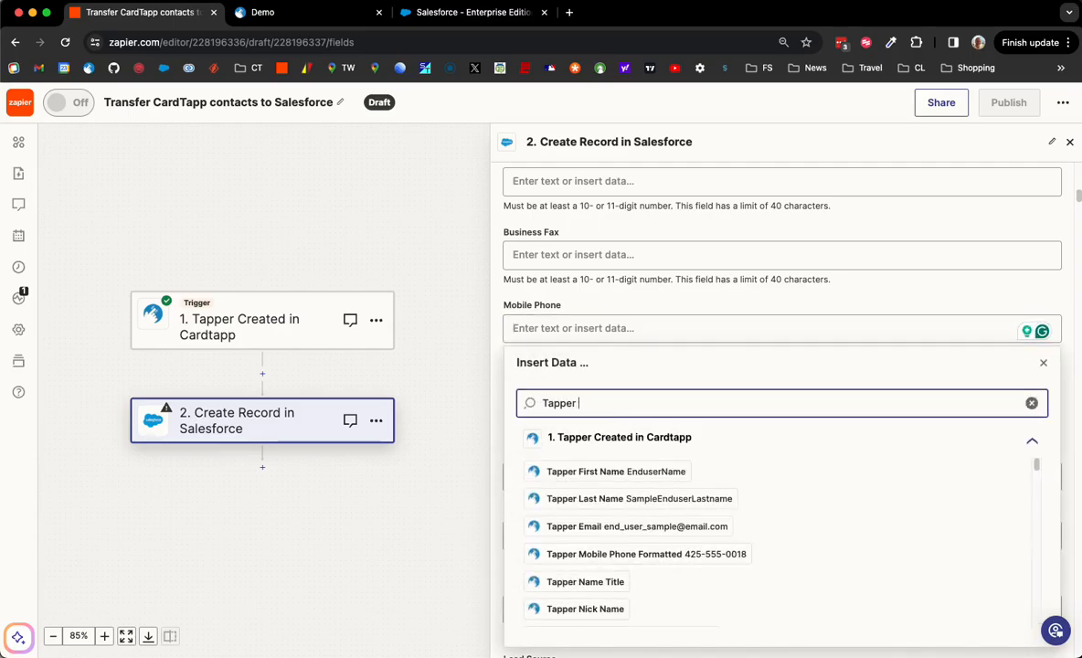
text(Mobile)
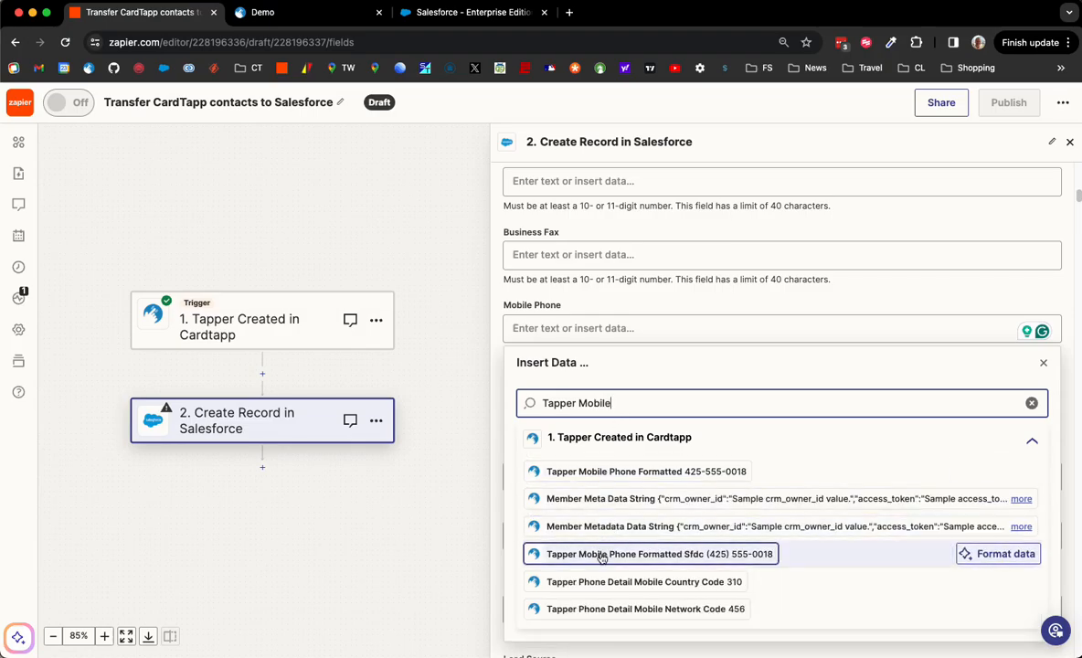
click(696, 564)
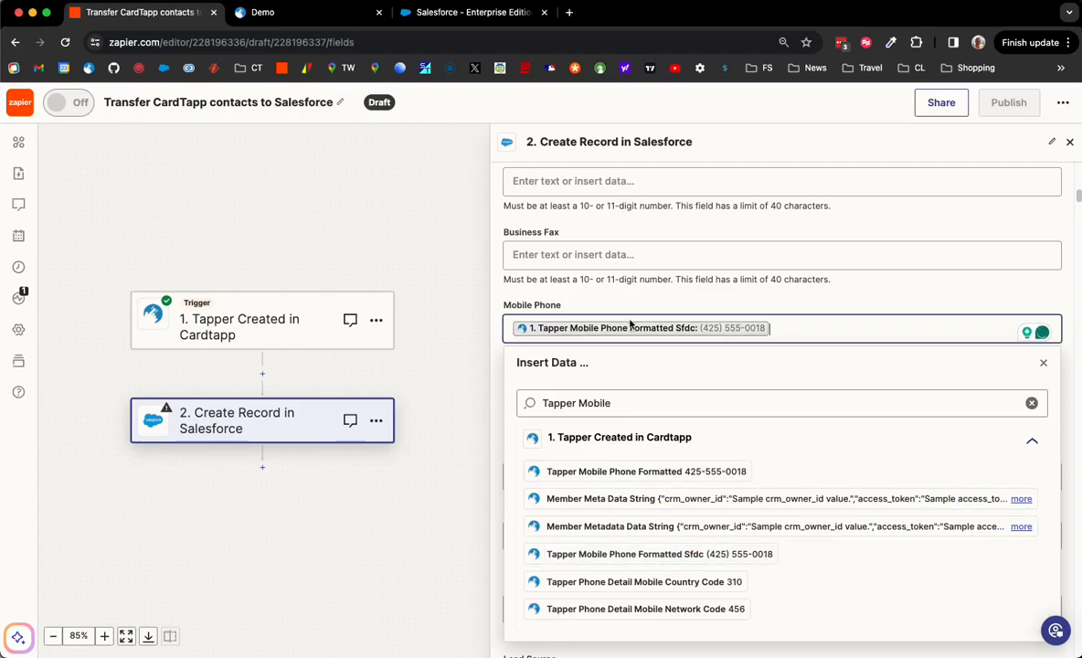
click(598, 285)
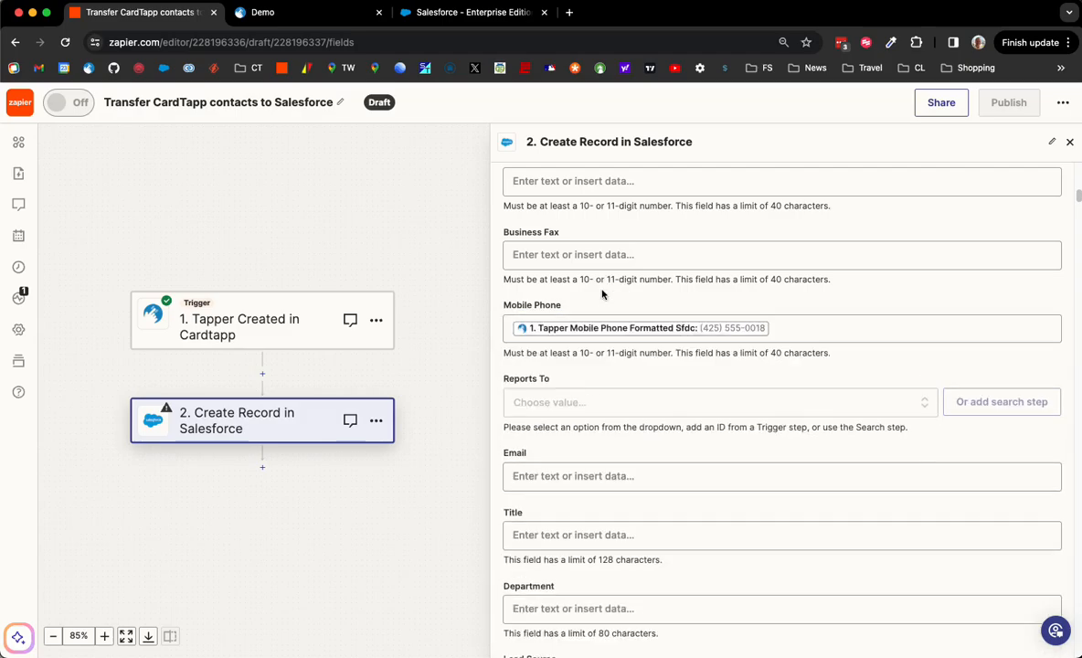
Fill the Email field with Cardtapp's Tapper Email value, found by searching 'Email'.
click(598, 476)
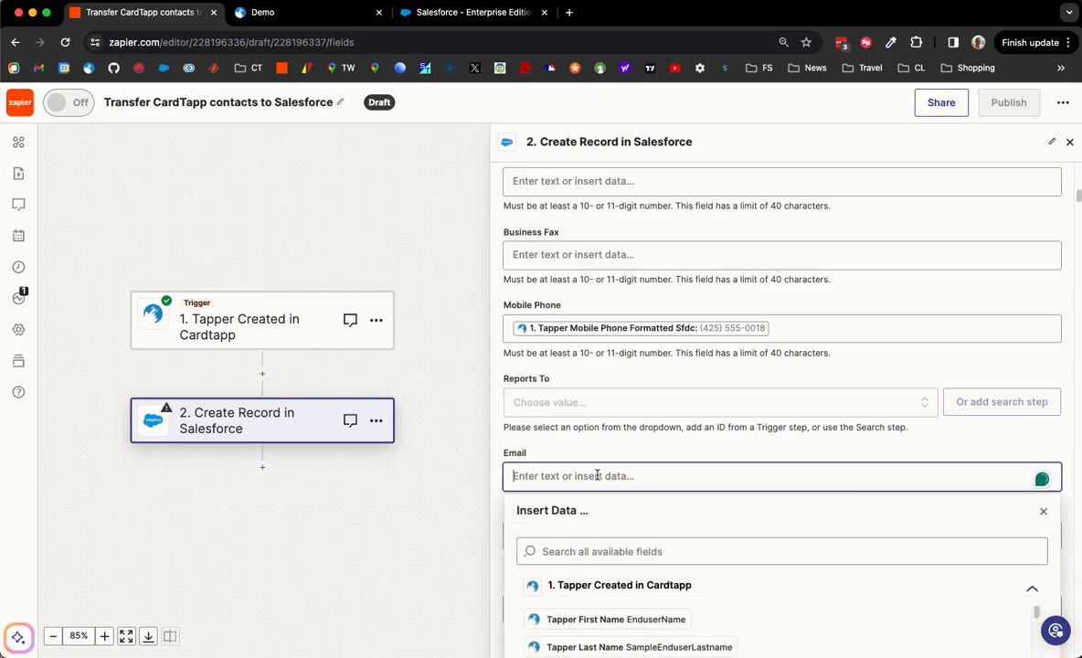
click(598, 549)
text(E)
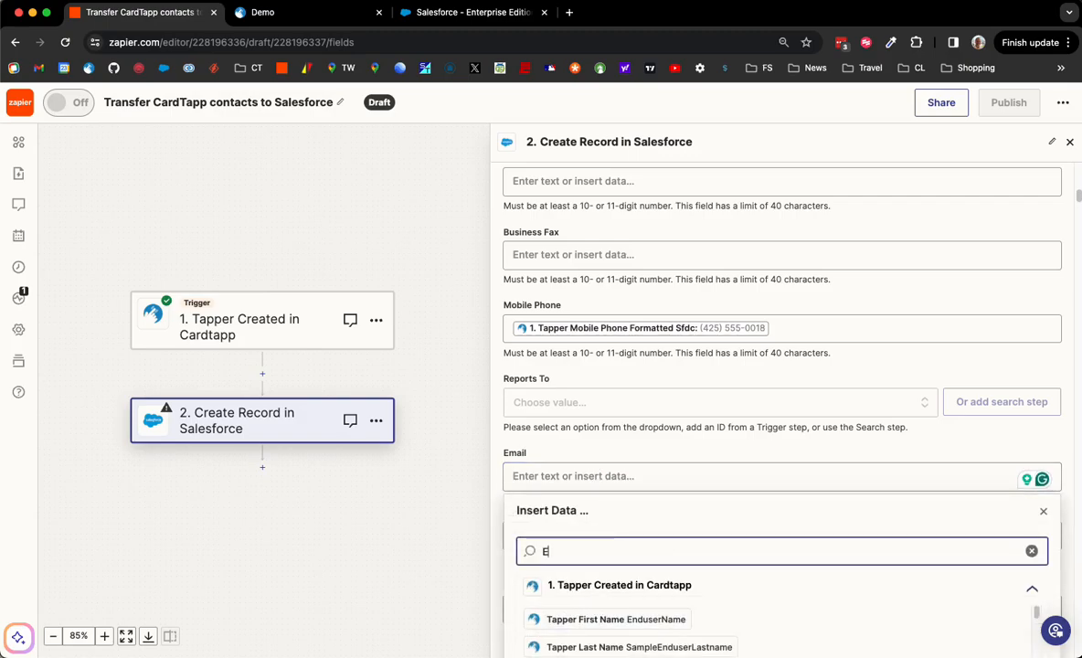
text(mail)
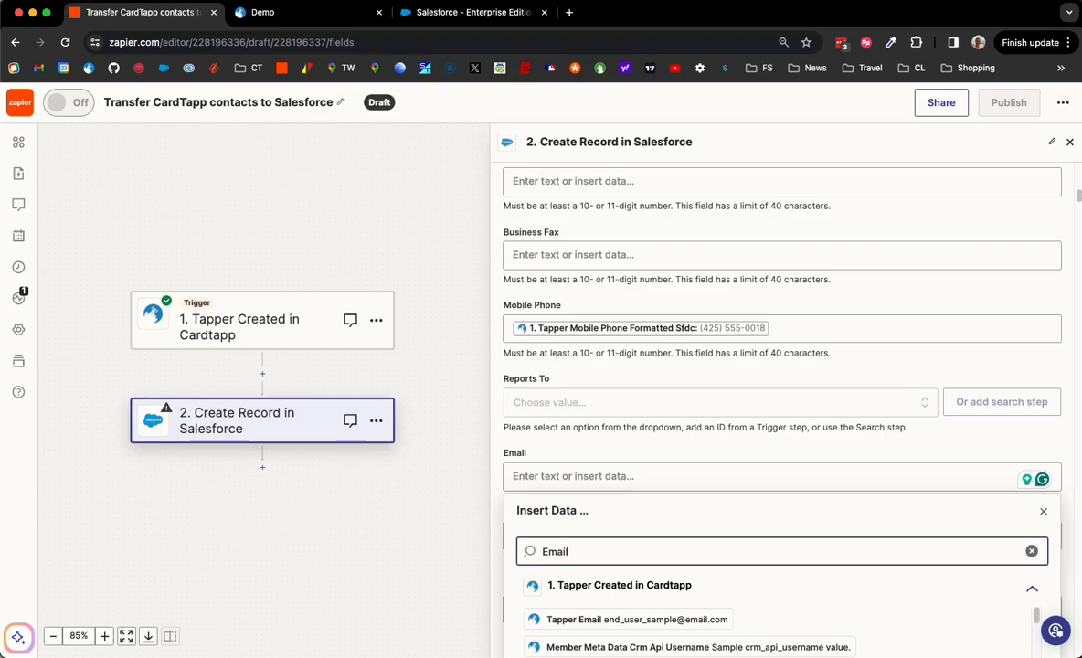
scroll(534, 580, down, 2)
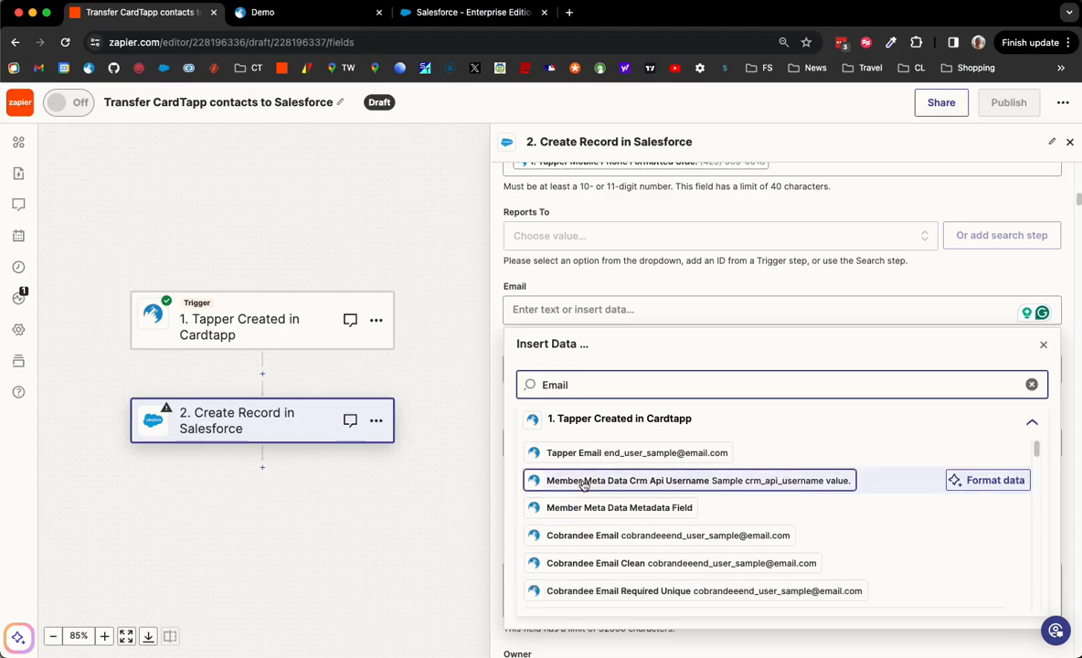
click(590, 453)
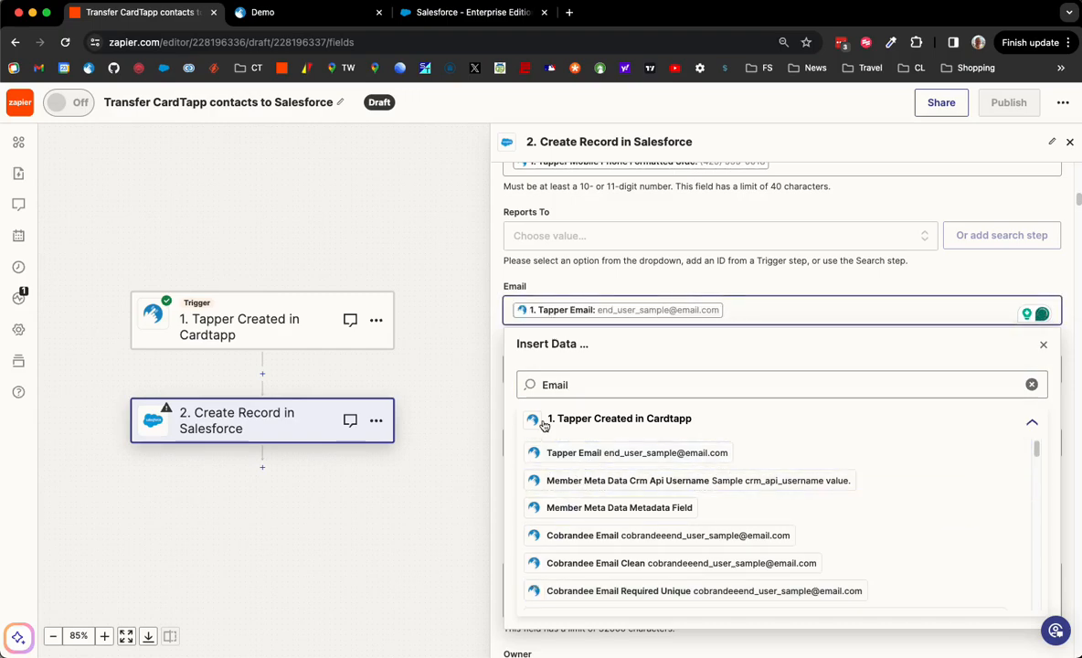
click(570, 286)
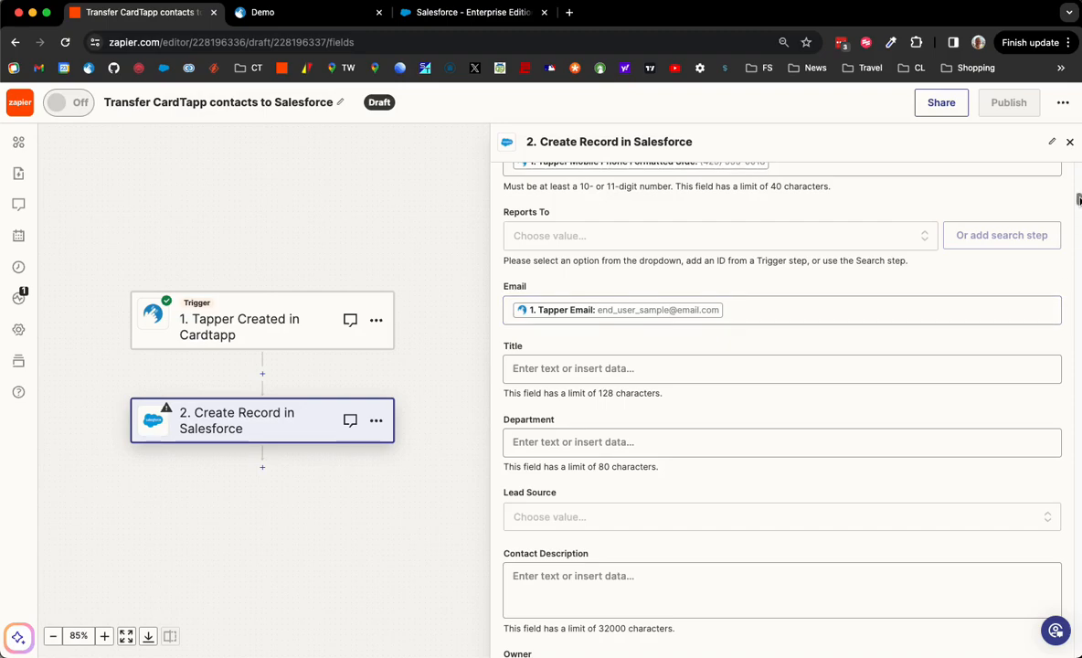
Locate the Owner field in the Salesforce step with a find-in-page search for 'owner'.
mouse_move(1078, 199)
mouse_down()
mouse_move(1077, 237)
mouse_move(1070, 181)
mouse_up()
key(super+f)
text(assign)
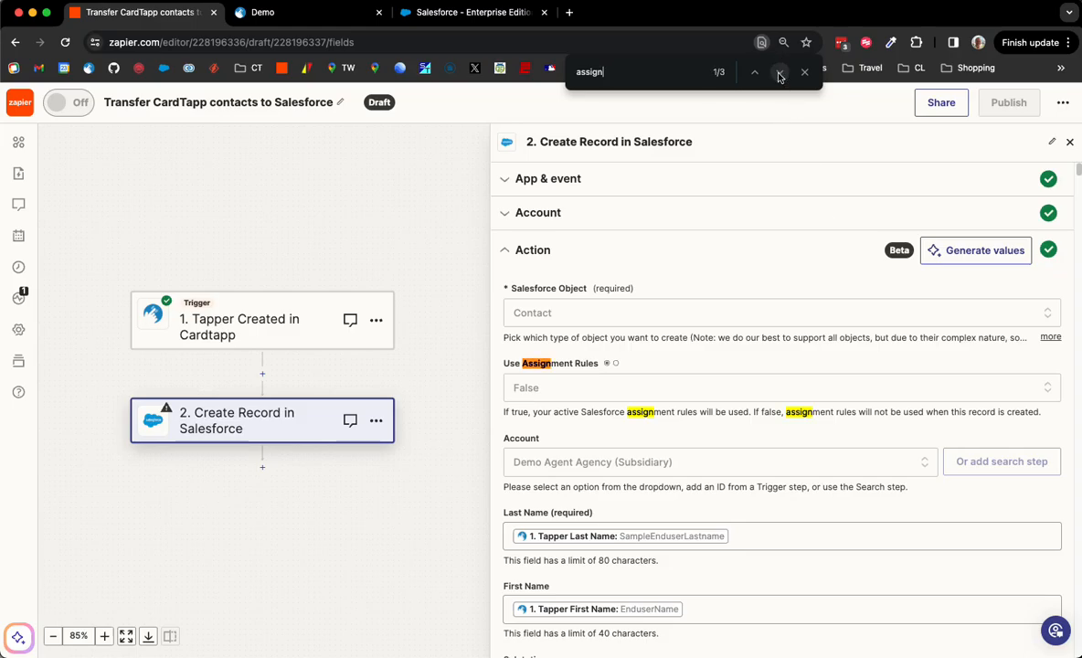
double_click(613, 66)
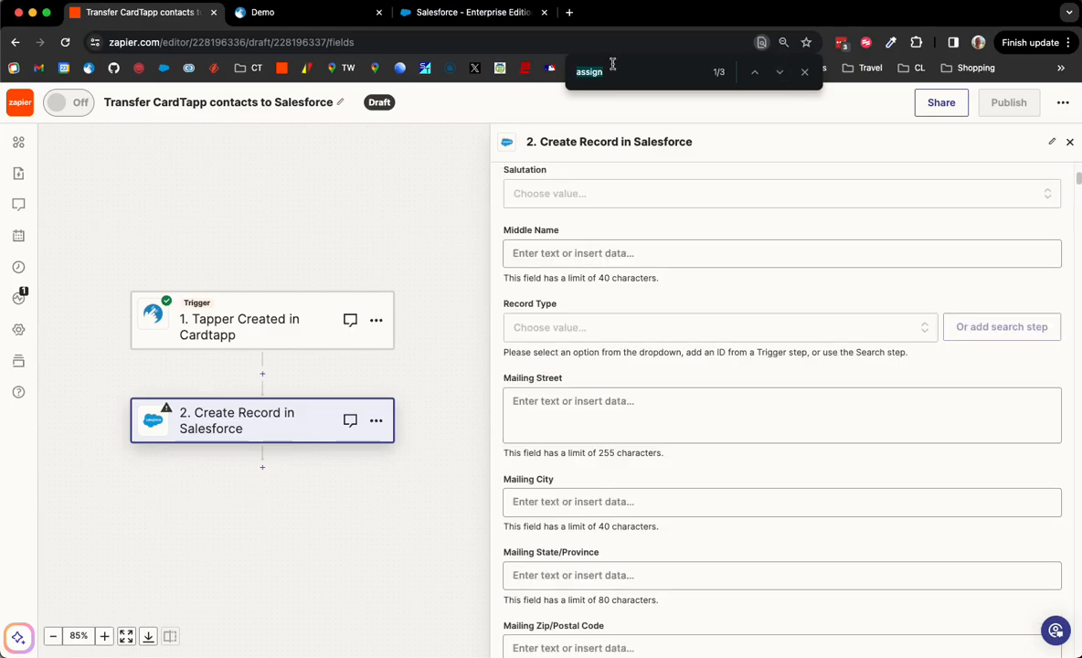
text(owner)
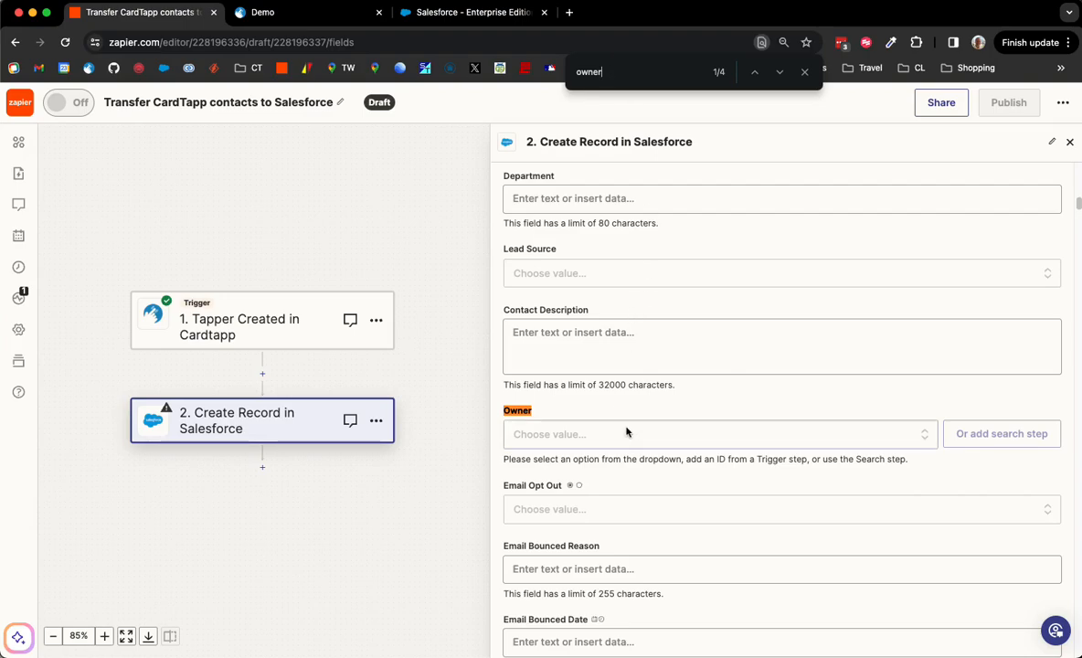
click(626, 431)
click(805, 72)
Set the Contact's Owner to the matching Salesforce user.
click(684, 434)
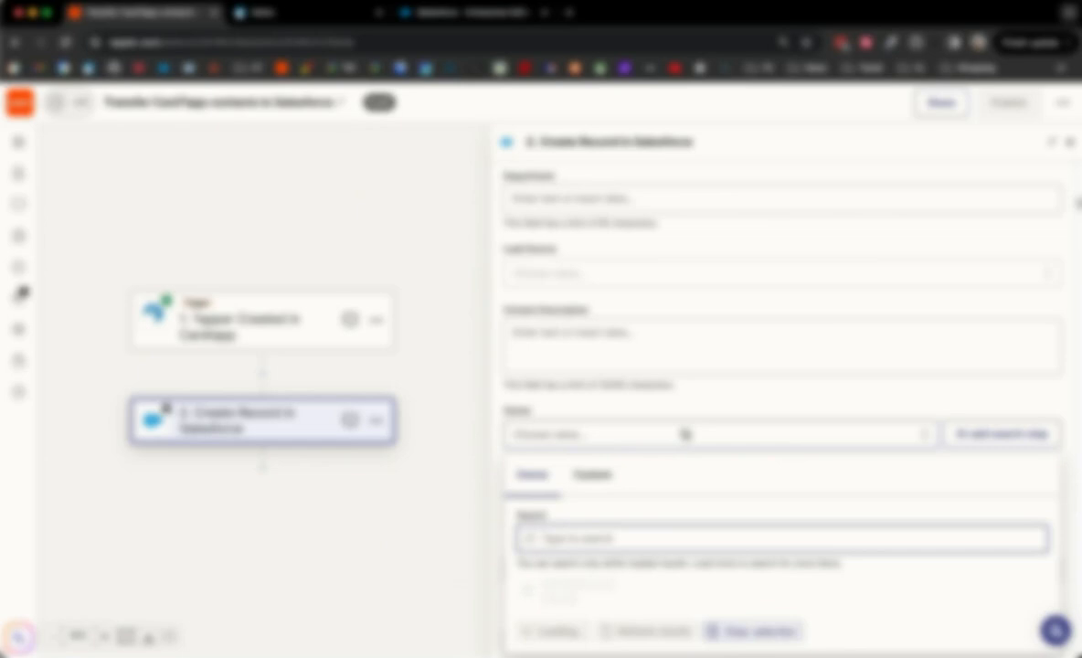
text(rich)
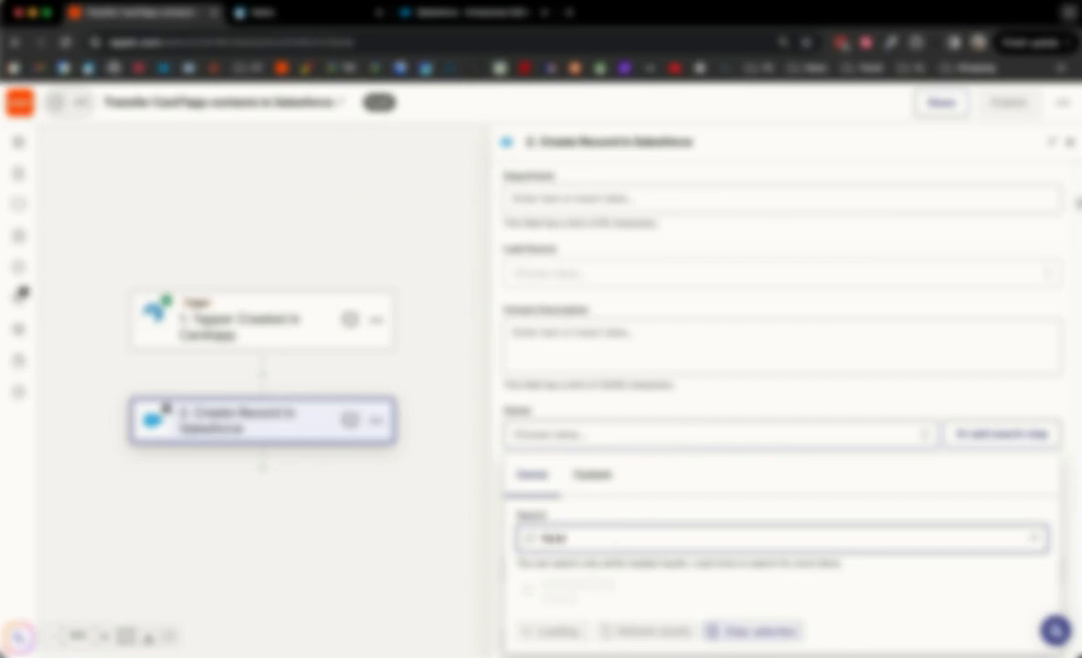
scroll(693, 522, down, 5)
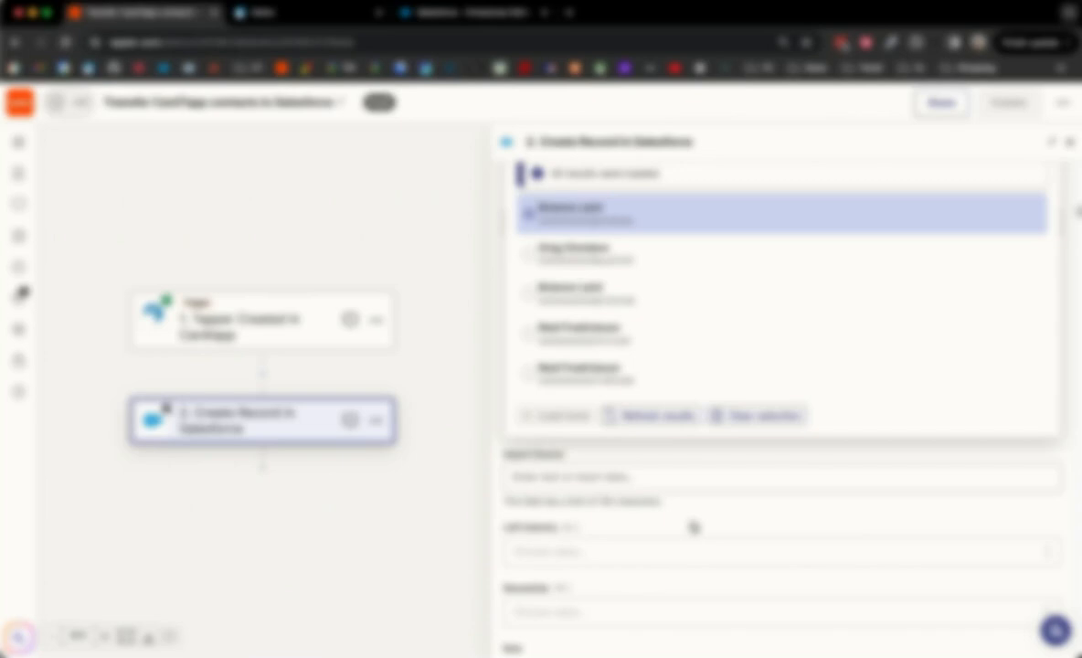
click(608, 391)
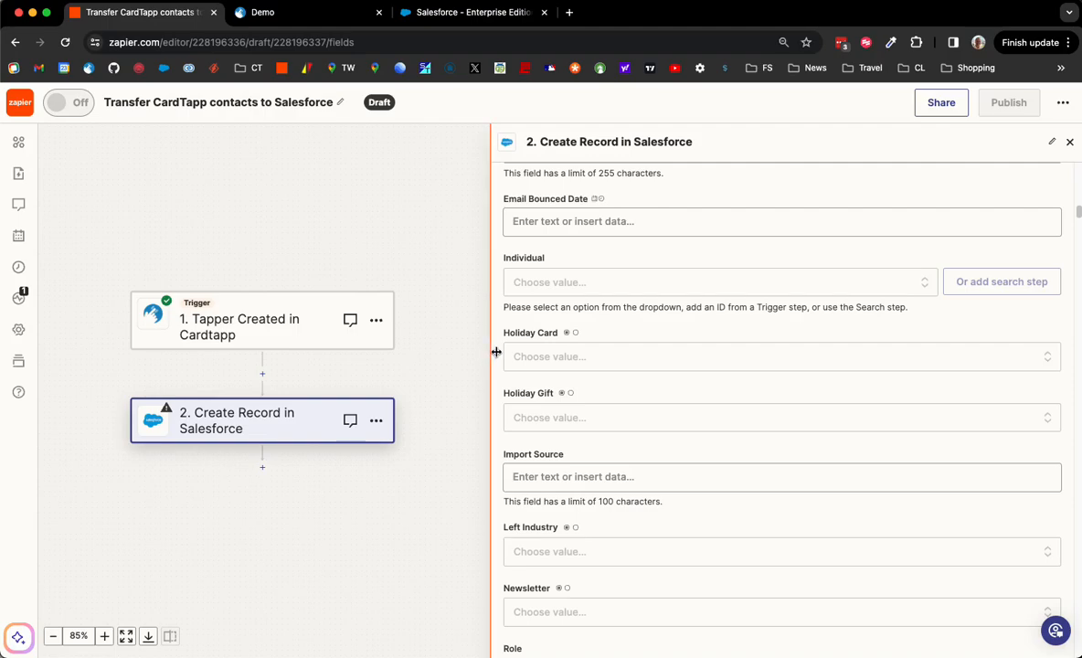
scroll(494, 316, up, 3)
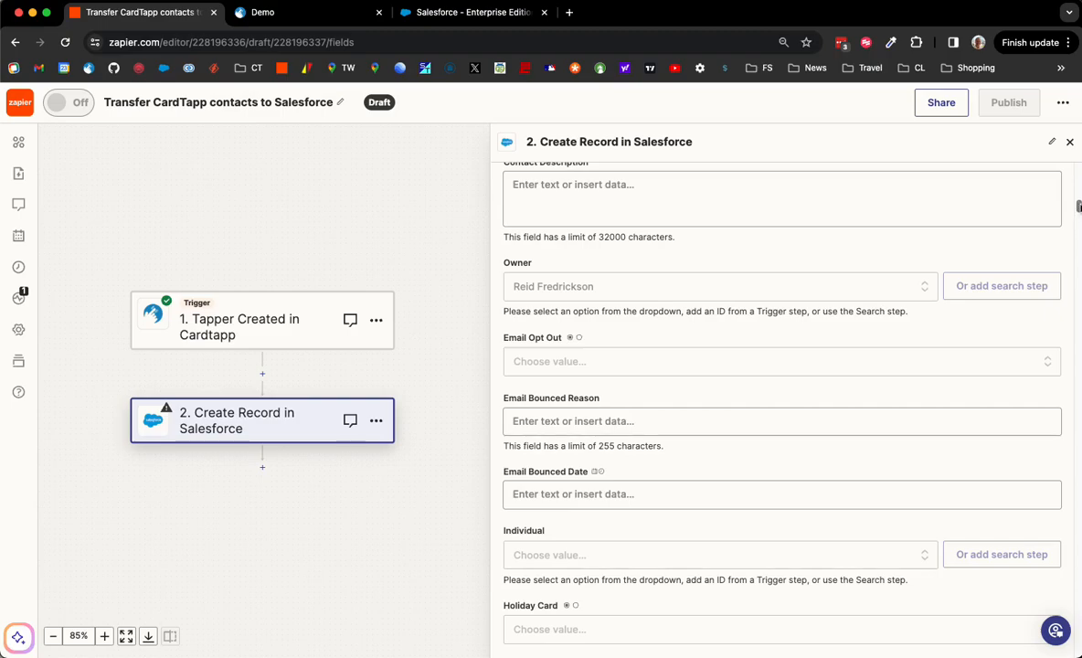
mouse_move(1076, 206)
mouse_down()
mouse_move(1075, 227)
mouse_move(1064, 171)
mouse_move(1064, 187)
mouse_up()
drag(1063, 188, 1062, 194)
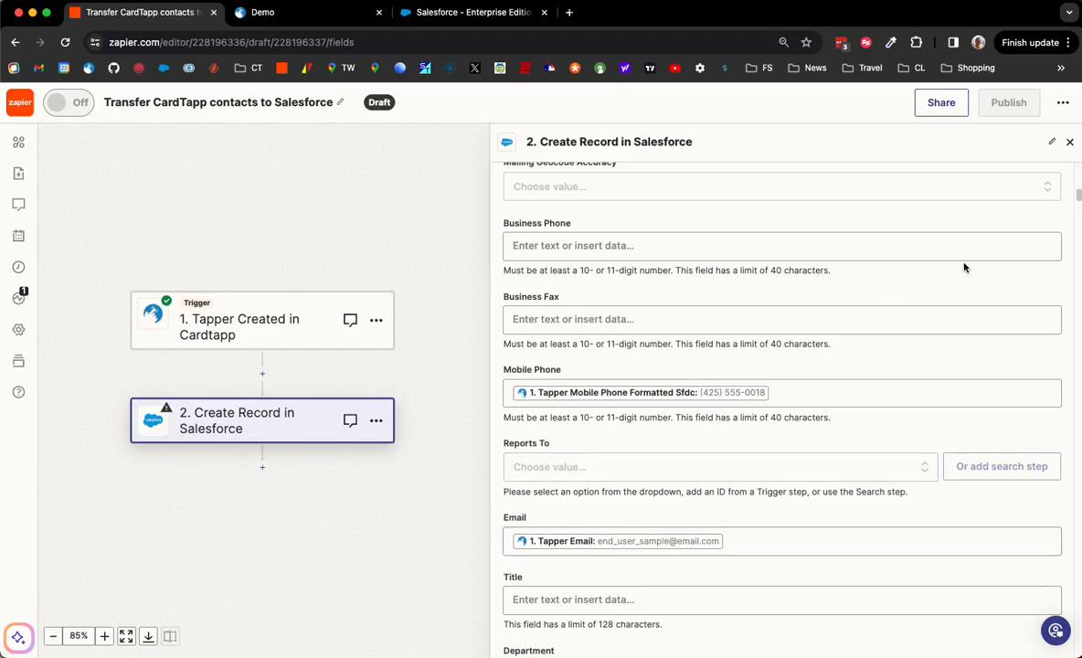
drag(1078, 197, 1079, 650)
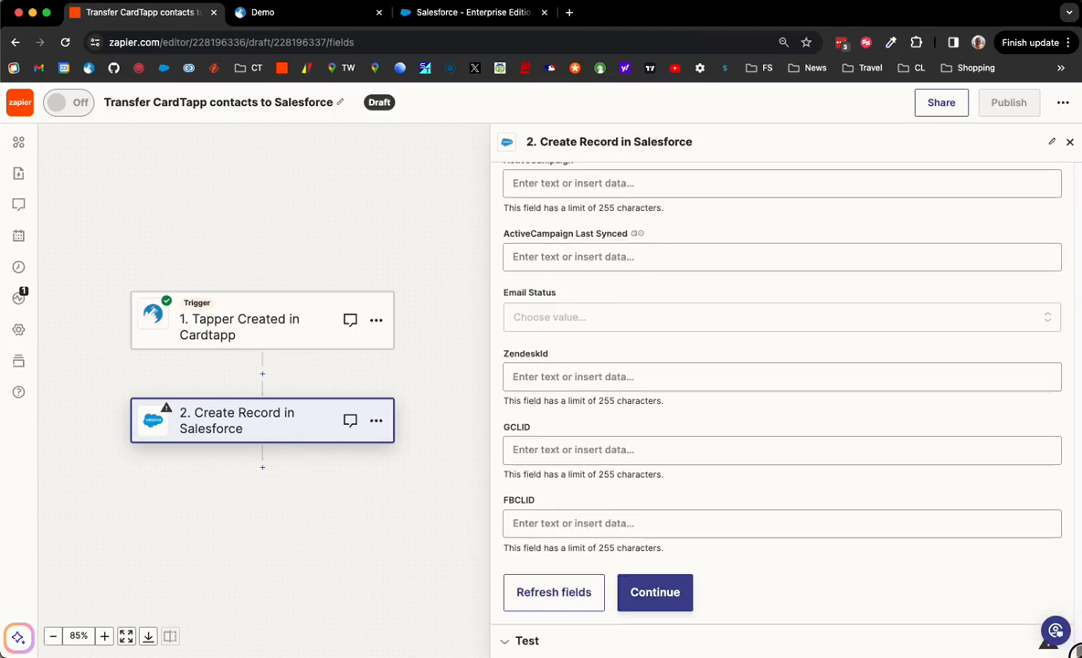
Test the Salesforce step by sending a sample Contact record, then publish the Zap.
click(673, 595)
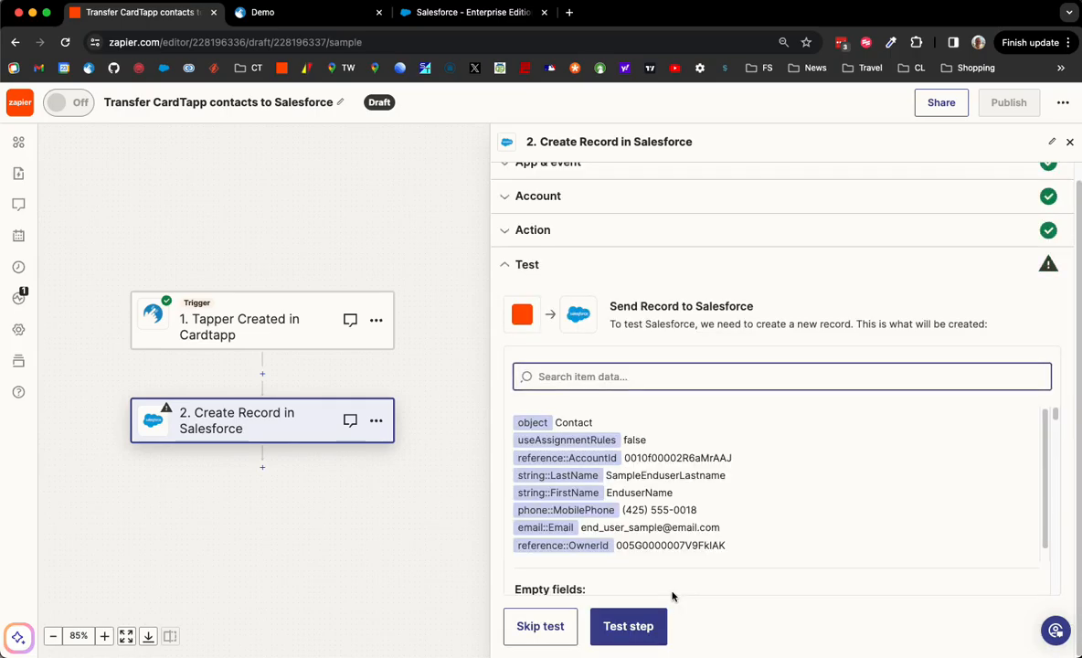
click(645, 626)
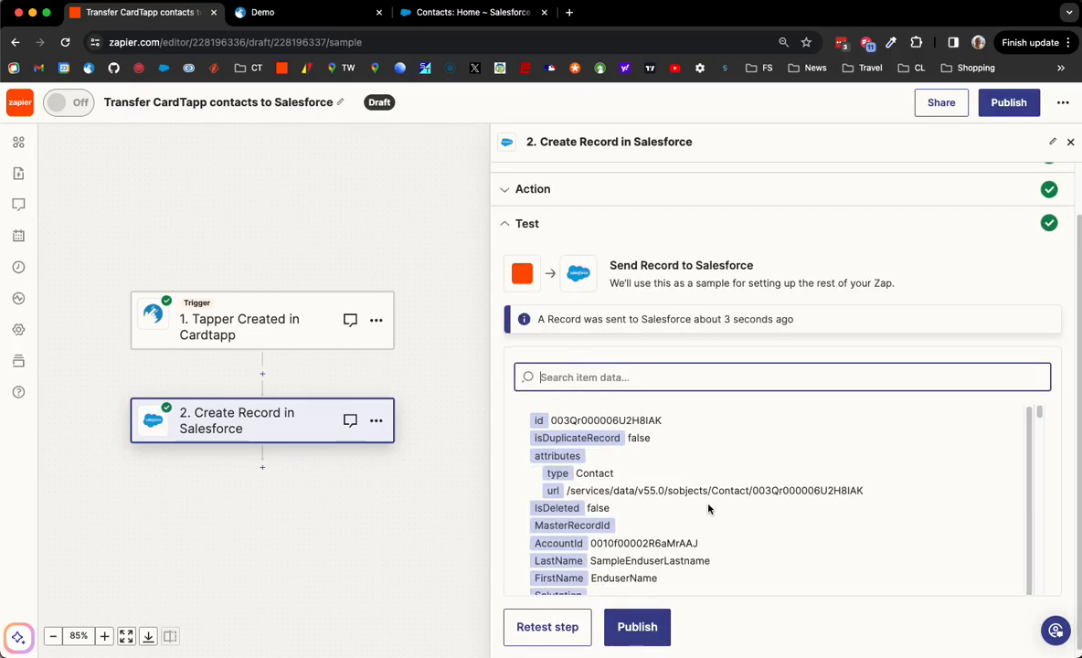
scroll(707, 509, down, 1)
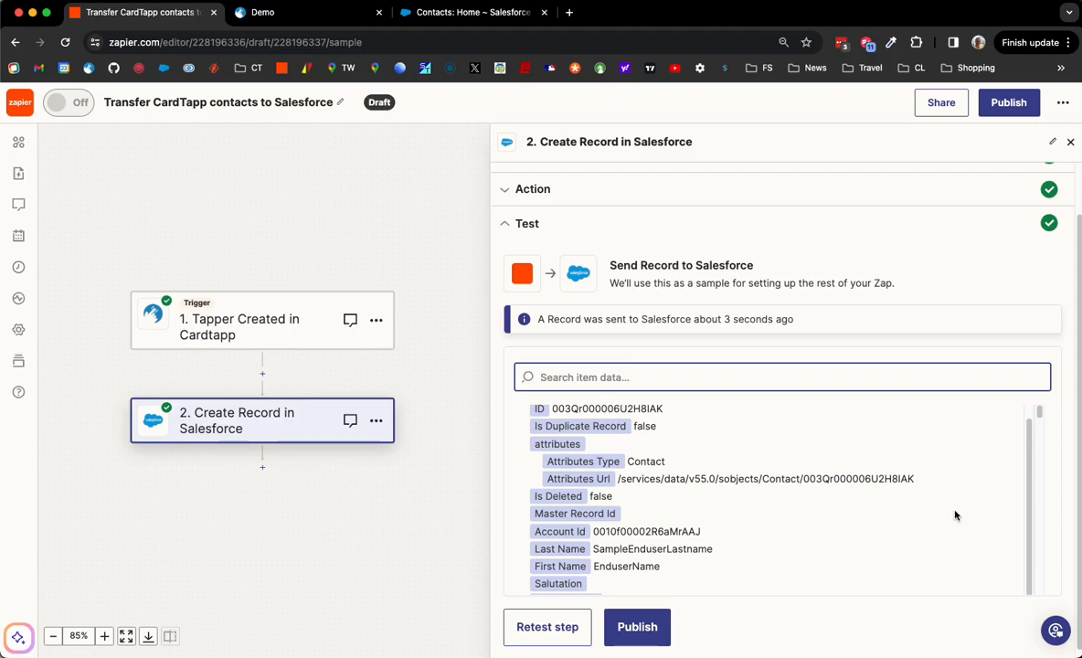
scroll(955, 515, up, 1)
scroll(955, 516, down, 1)
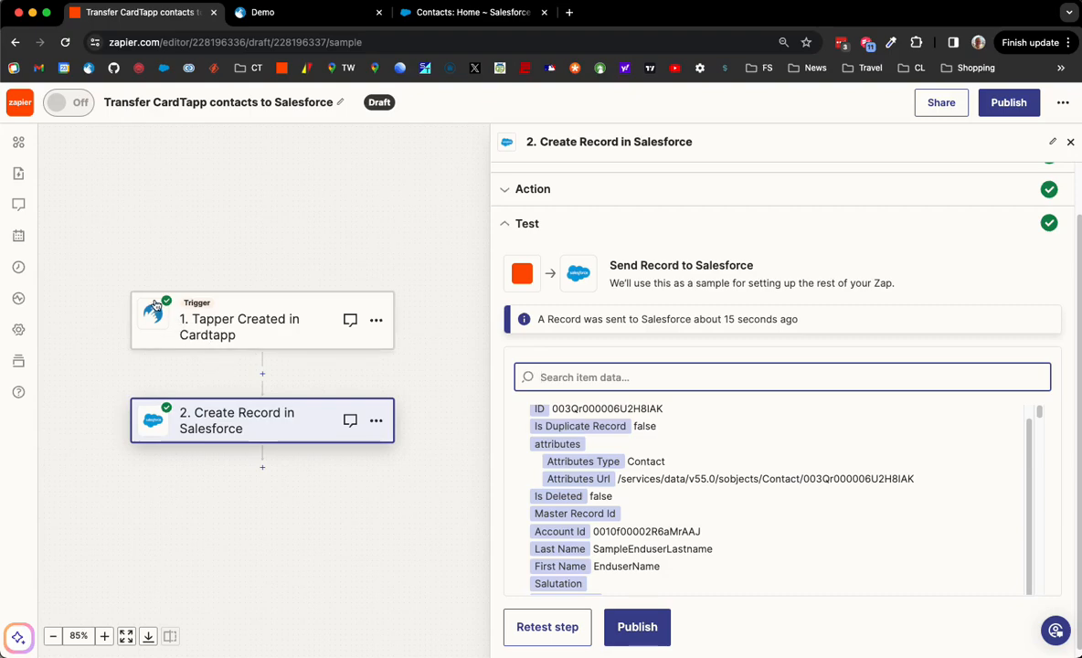
click(627, 630)
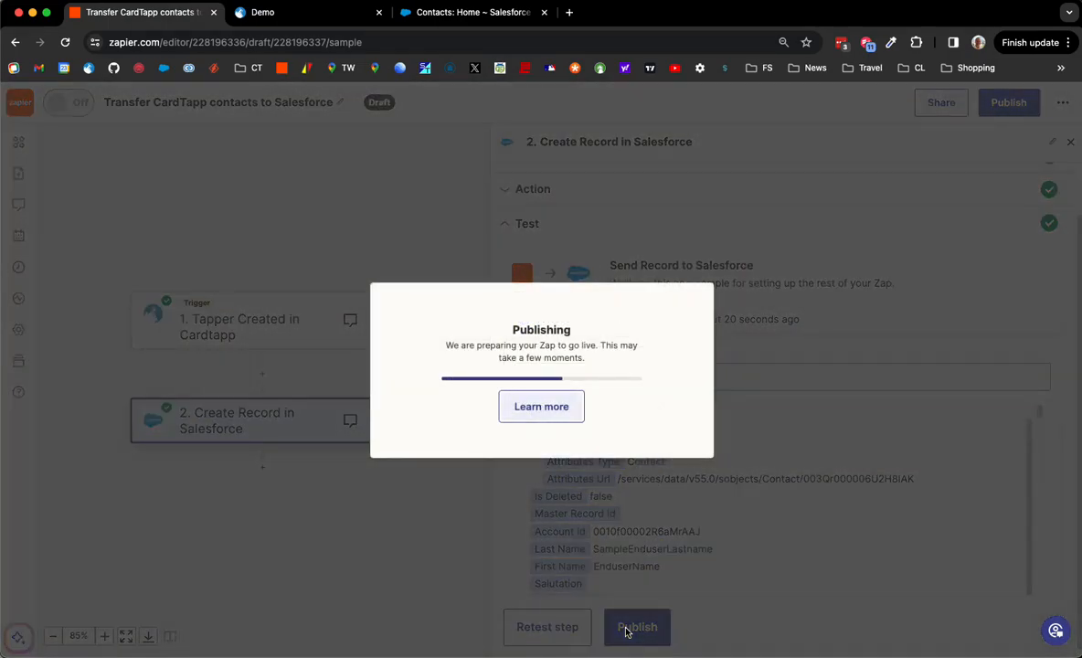